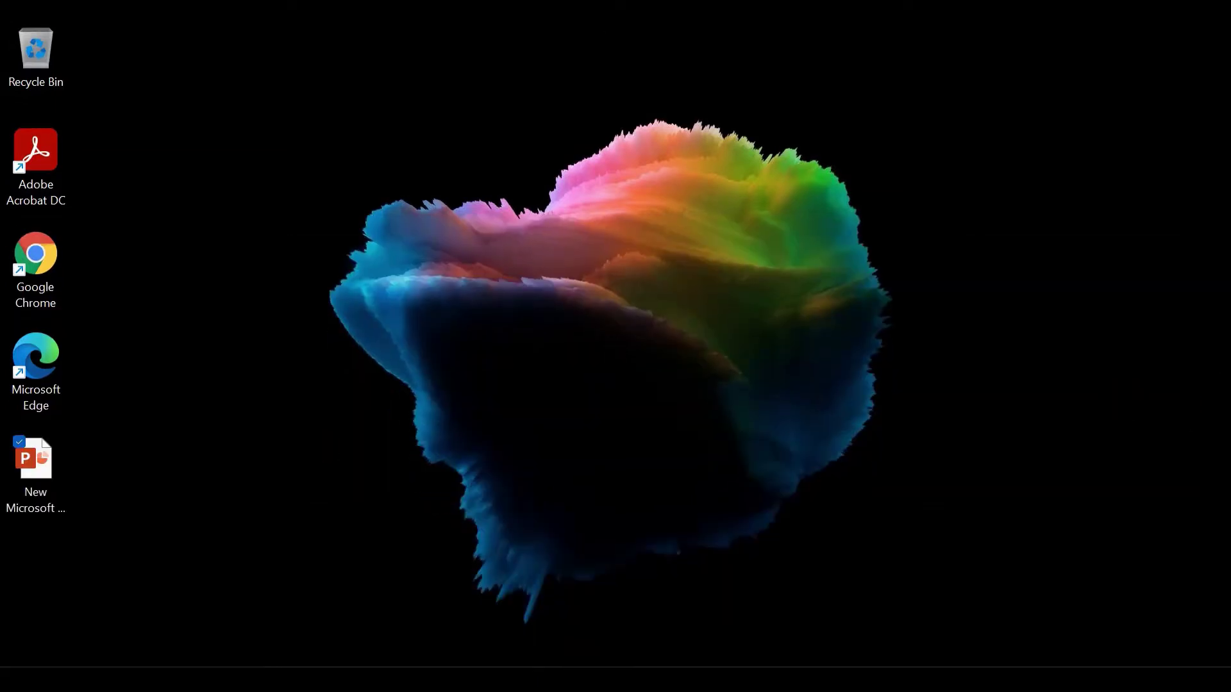
Run java --version in Command Prompt, which reports 'java' is not recognized
key("super+s")
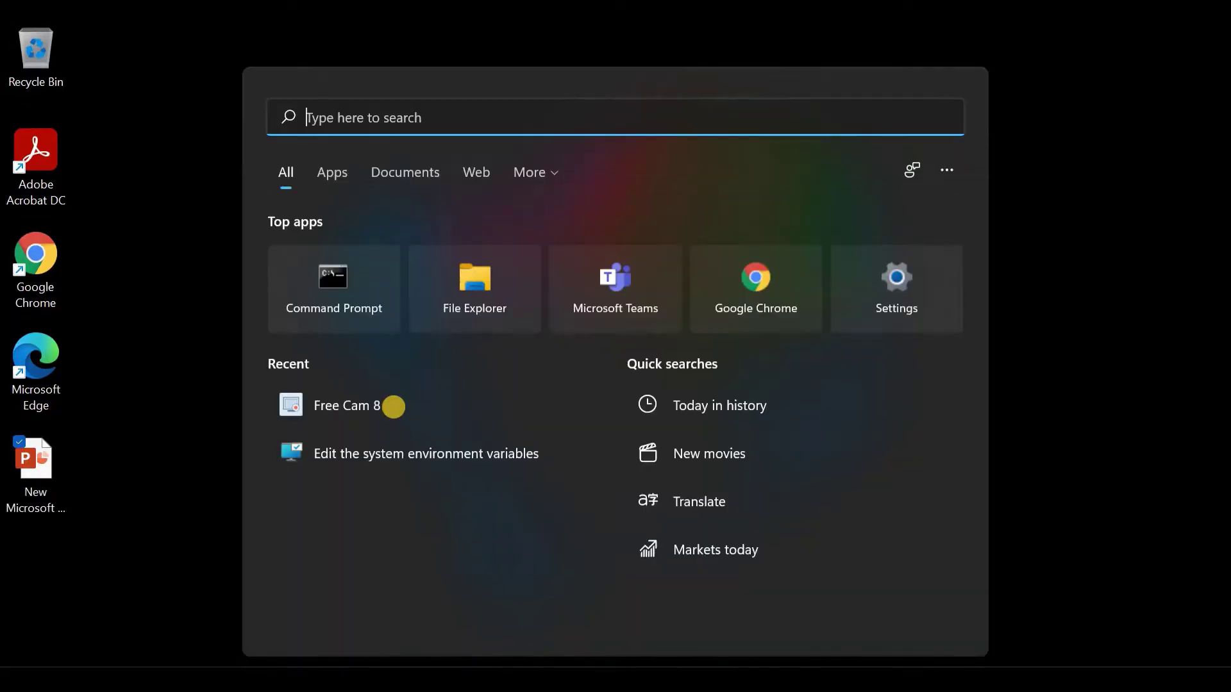
left_click(355, 301)
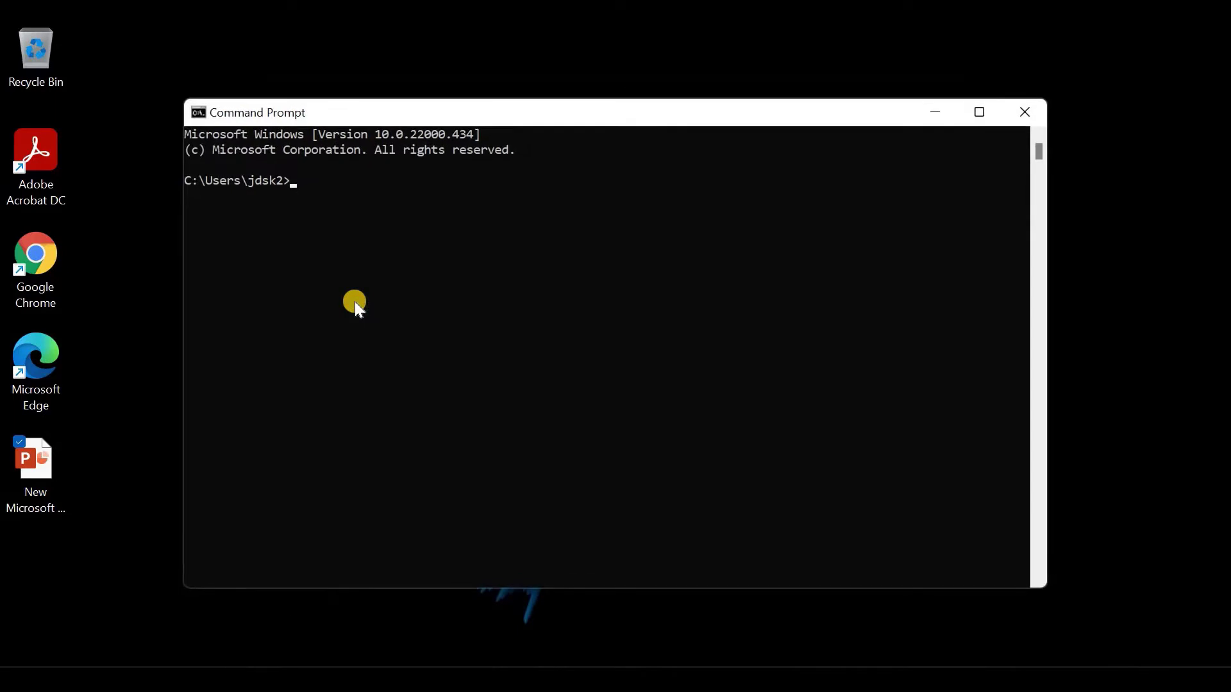
type("java --version")
key("Return")
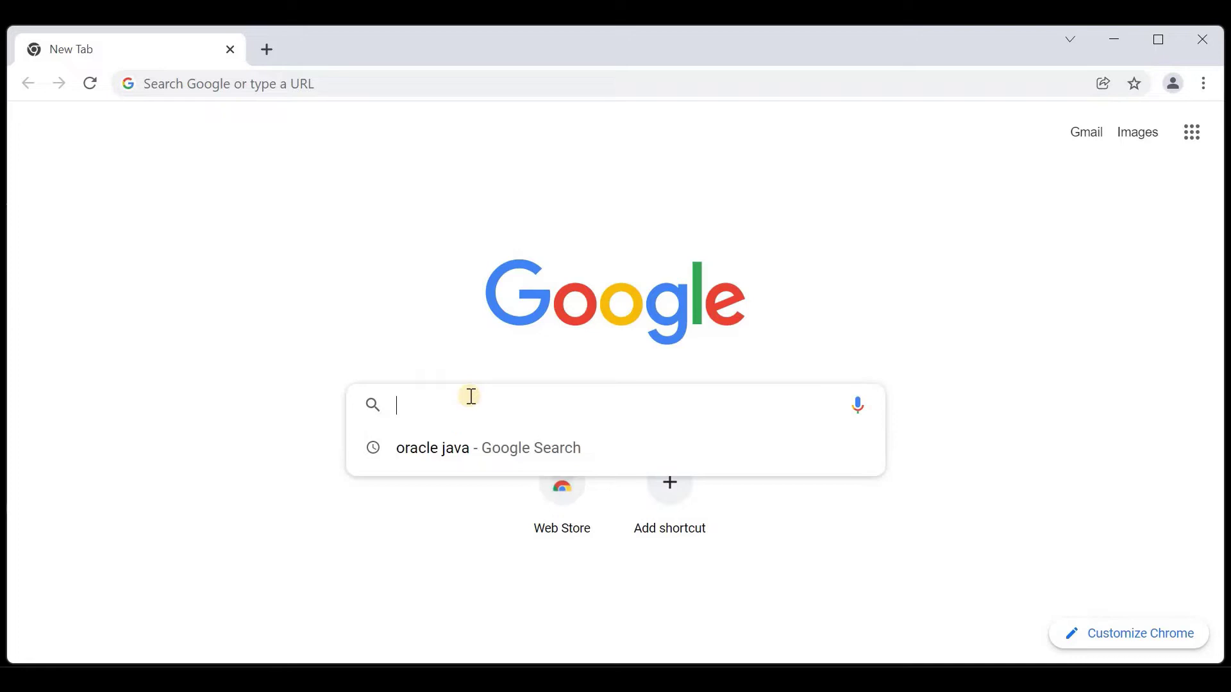
Search Google for 'oracle java' from the Chrome new tab
type("oracle java")
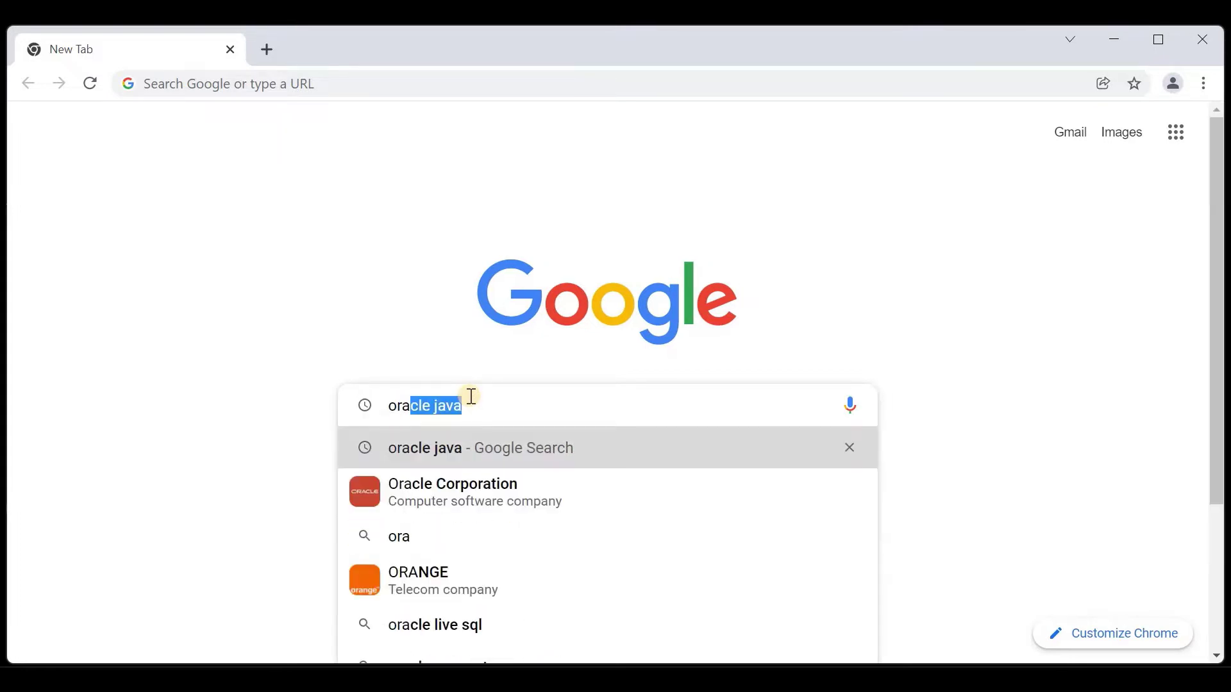
key("Return")
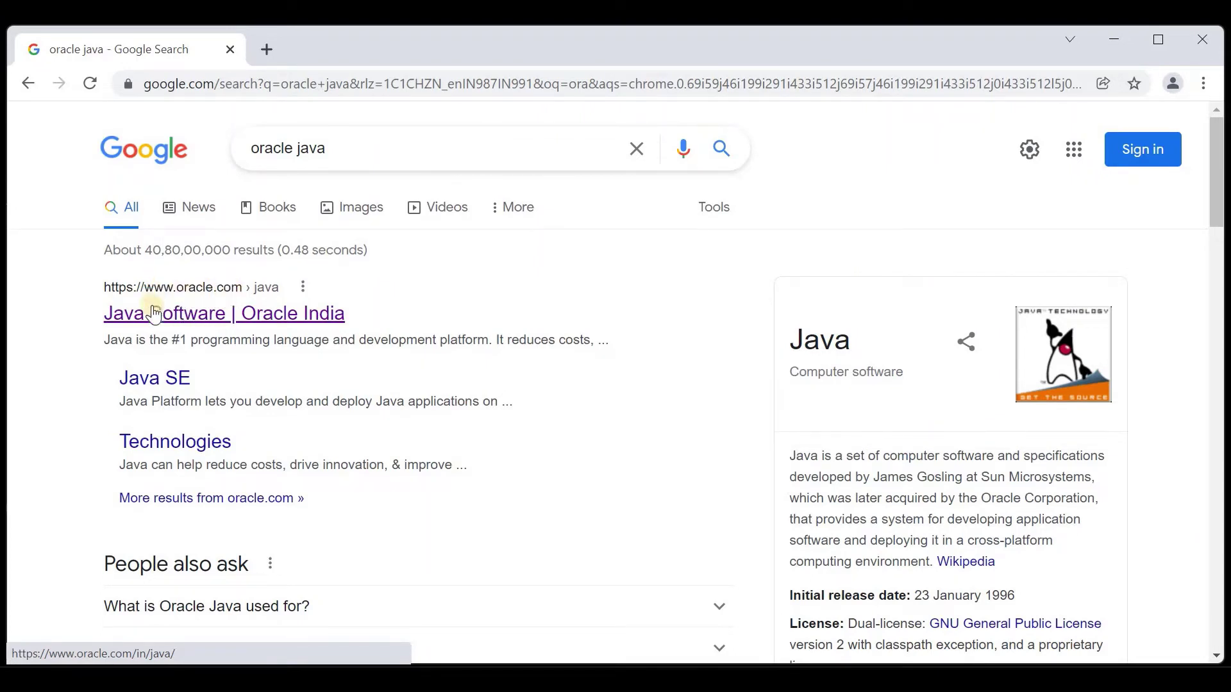
Open Oracle's Java Software page, go to Java Downloads, and show the JDK 17 Windows files
left_click(216, 318)
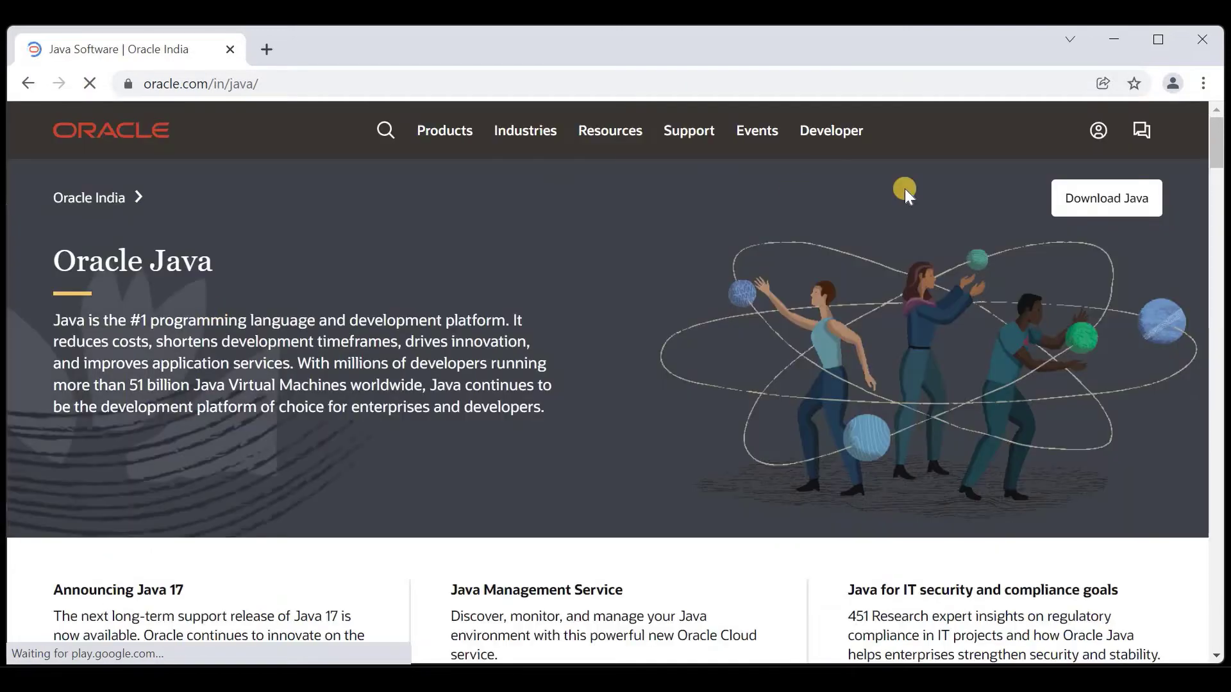
left_click(1118, 204)
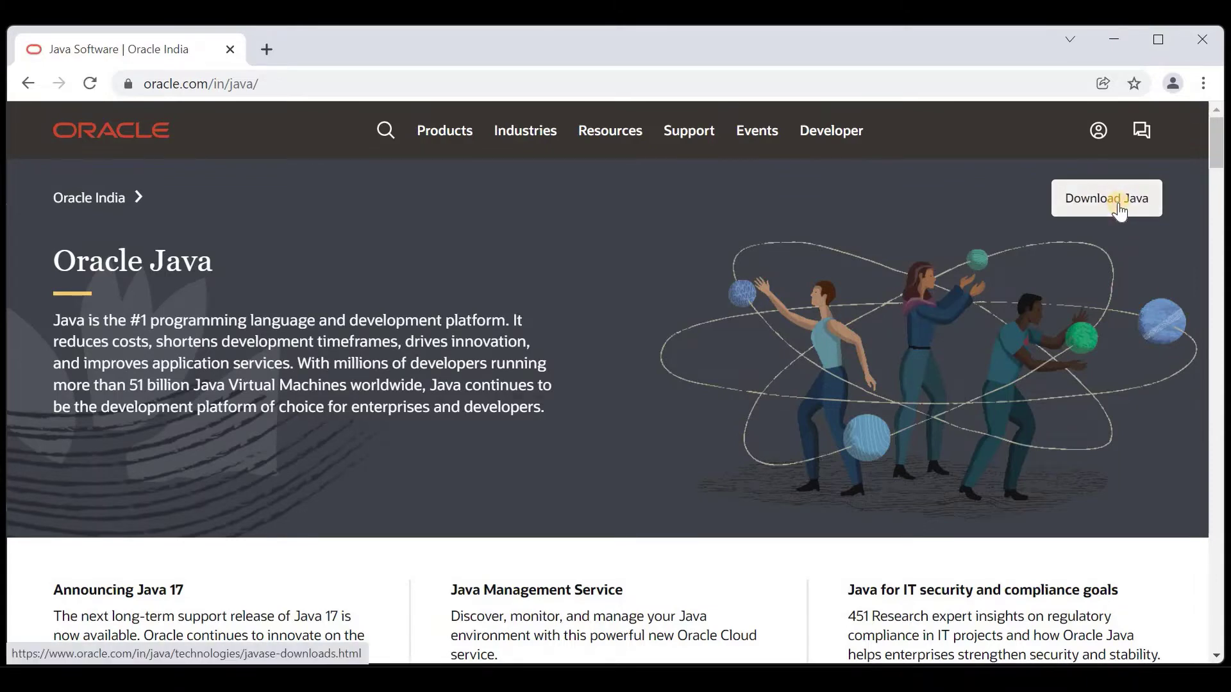
scroll(745, 278, "down", 1)
scroll(745, 279, "down", 8)
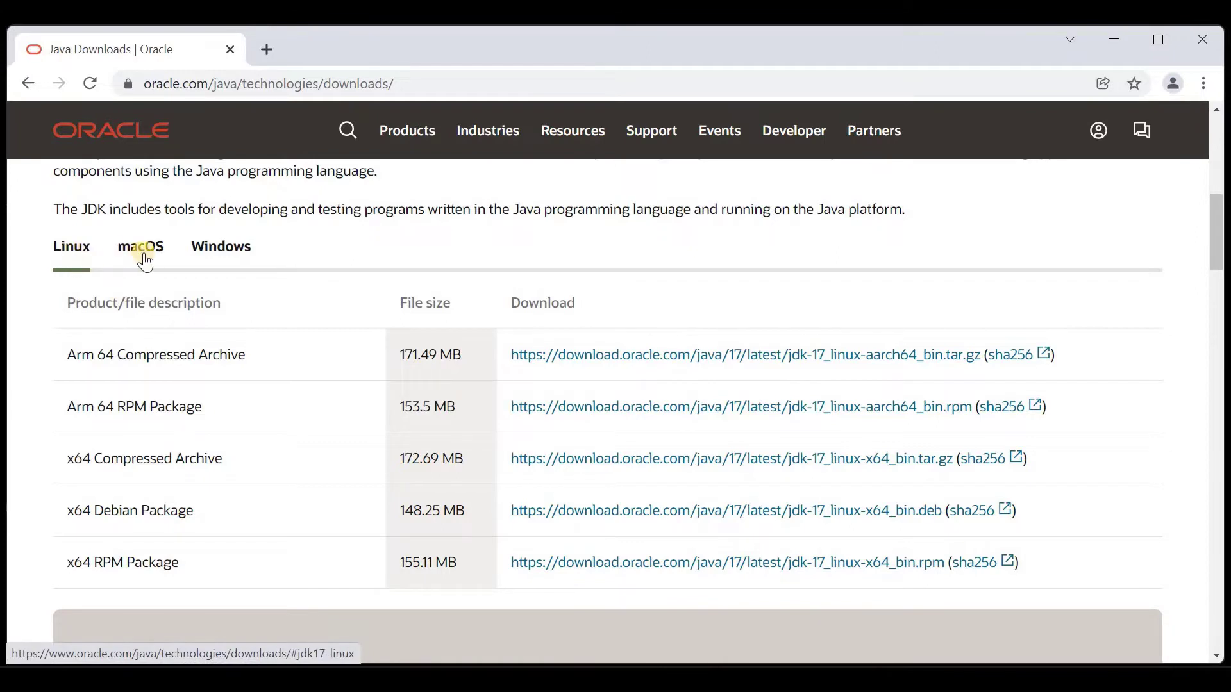
left_click(224, 250)
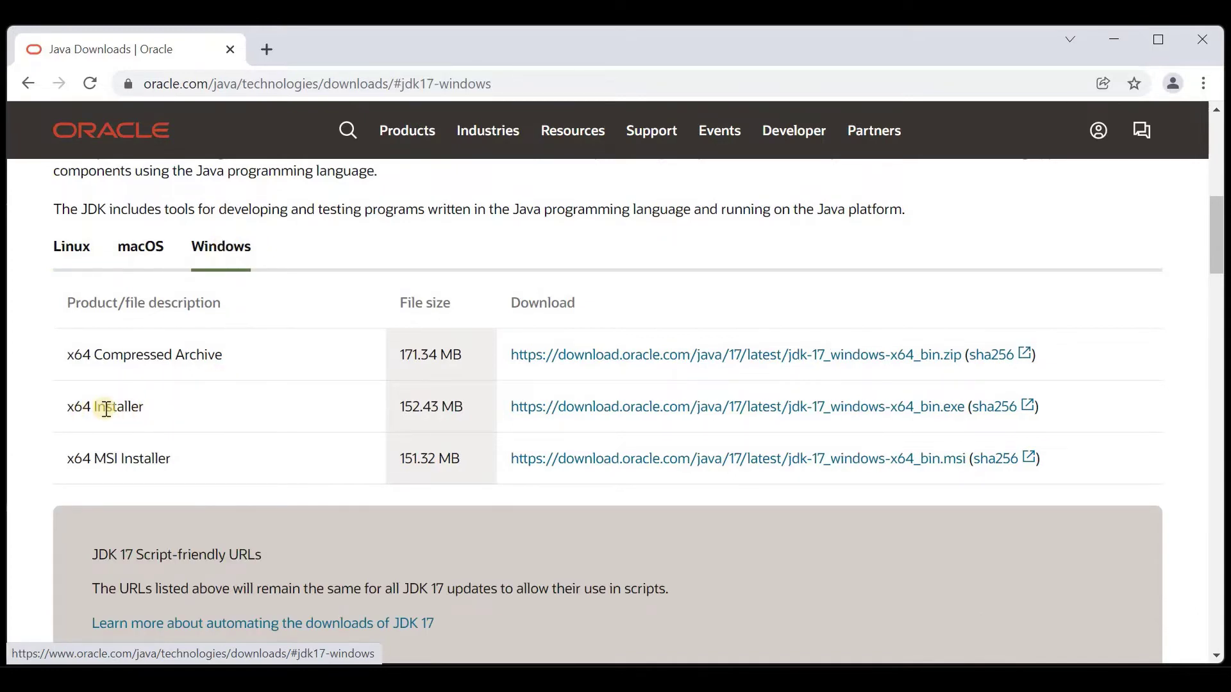
Download jdk-17_windows-x64_bin.exe from the x64 Installer row
left_click(902, 409)
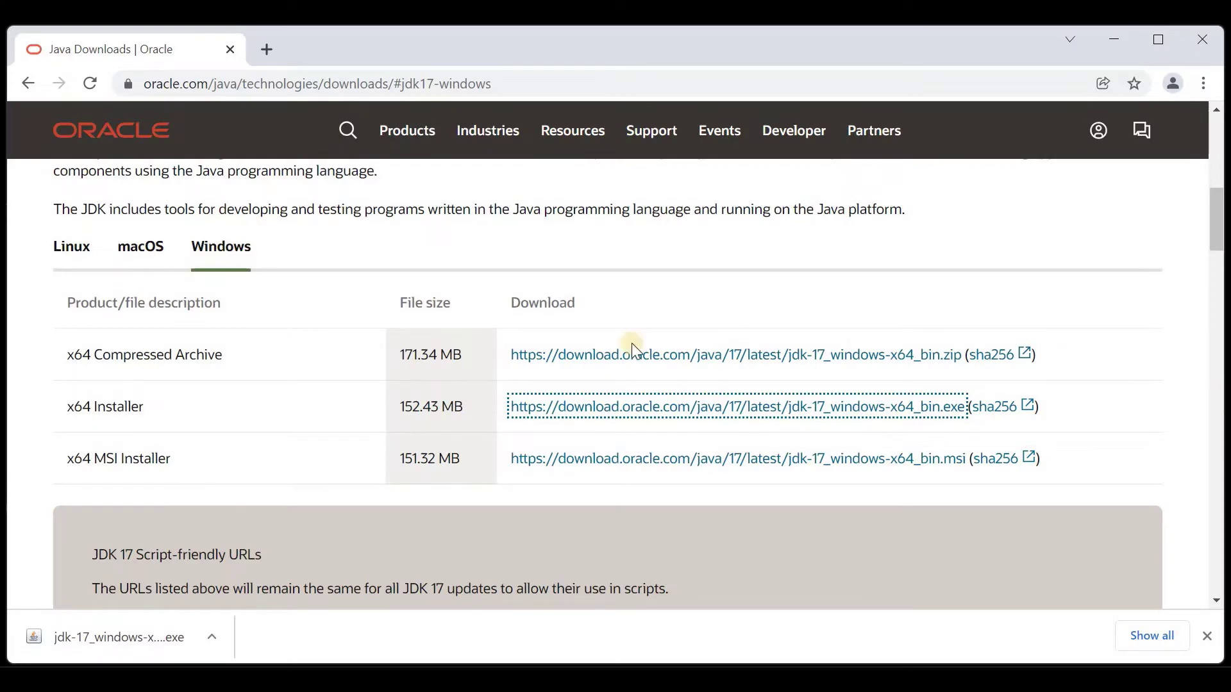
Run the downloaded installer and install JDK 17.0.2 to C:\Program Files\Java\jdk-17.0.2\
left_click(135, 636)
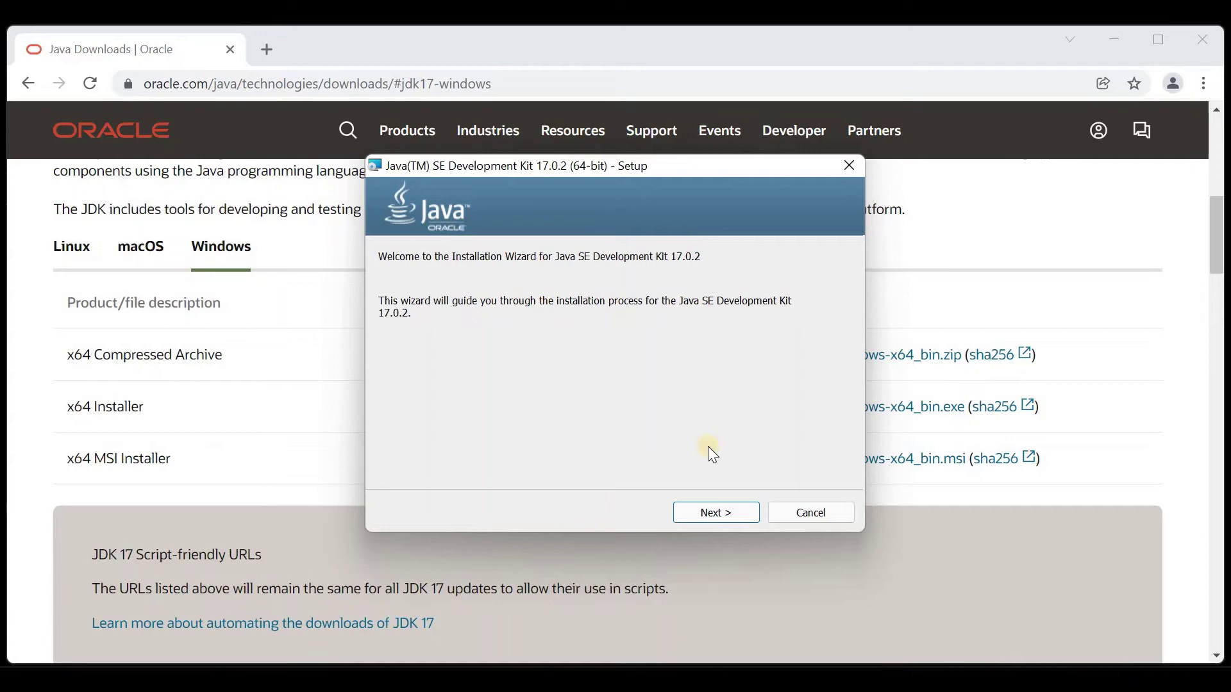
left_click(713, 513)
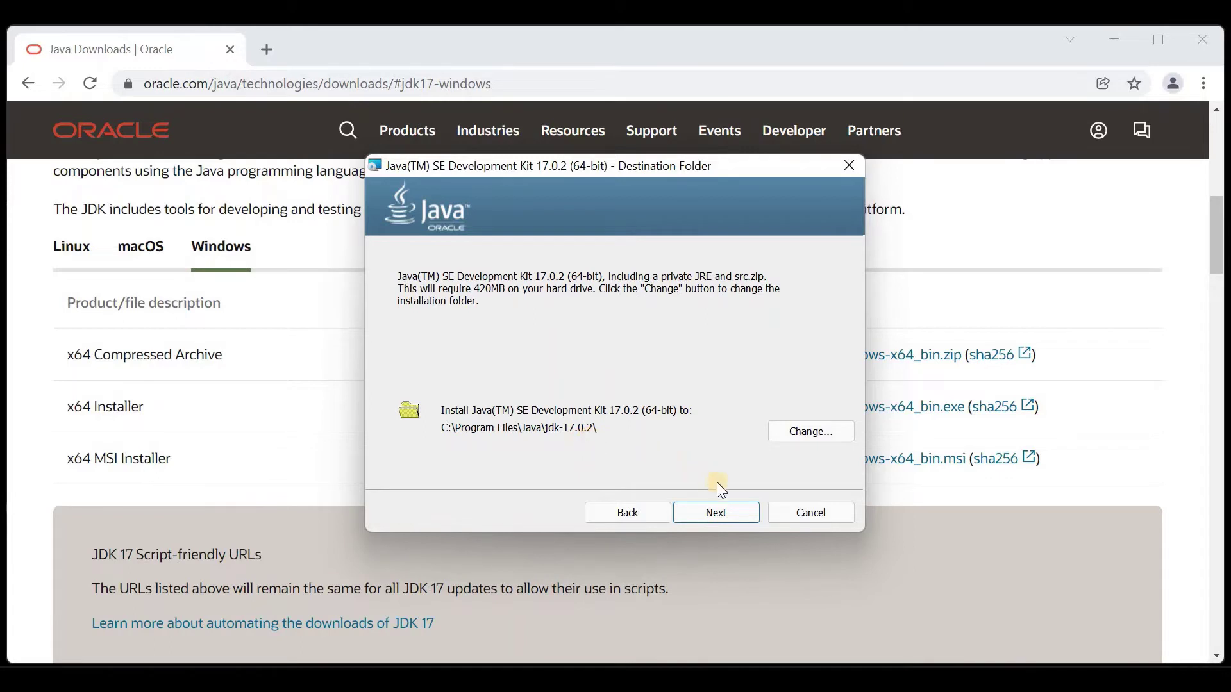
left_click(732, 516)
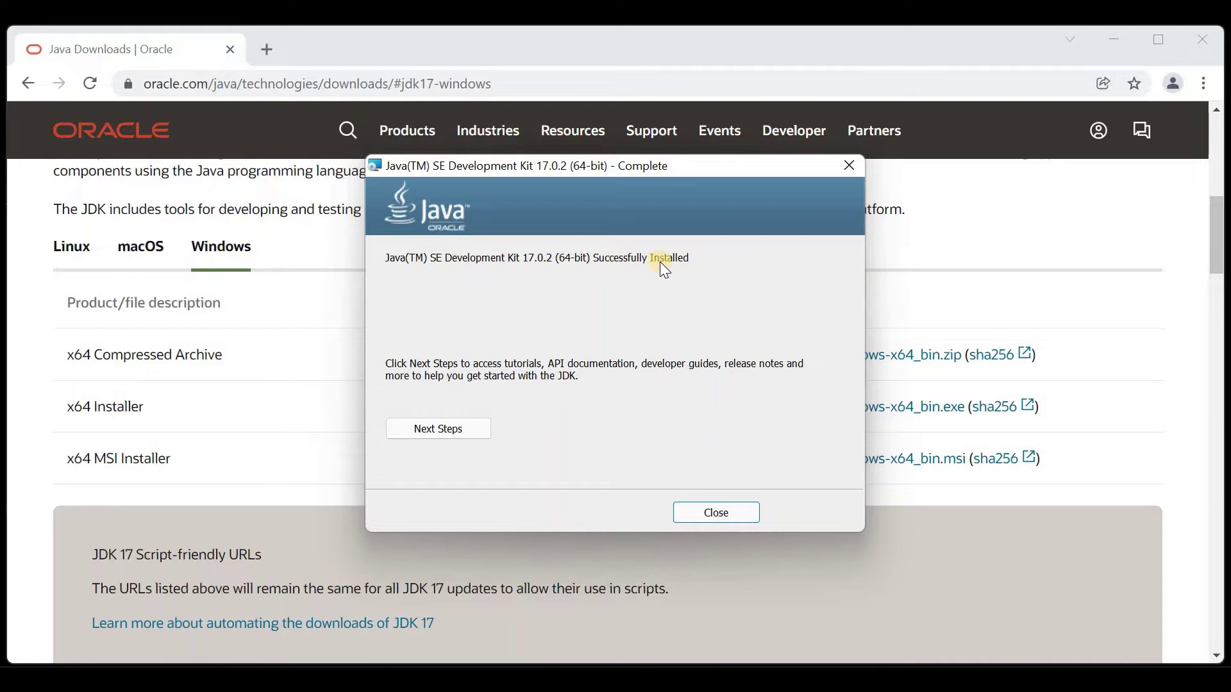
left_click(716, 512)
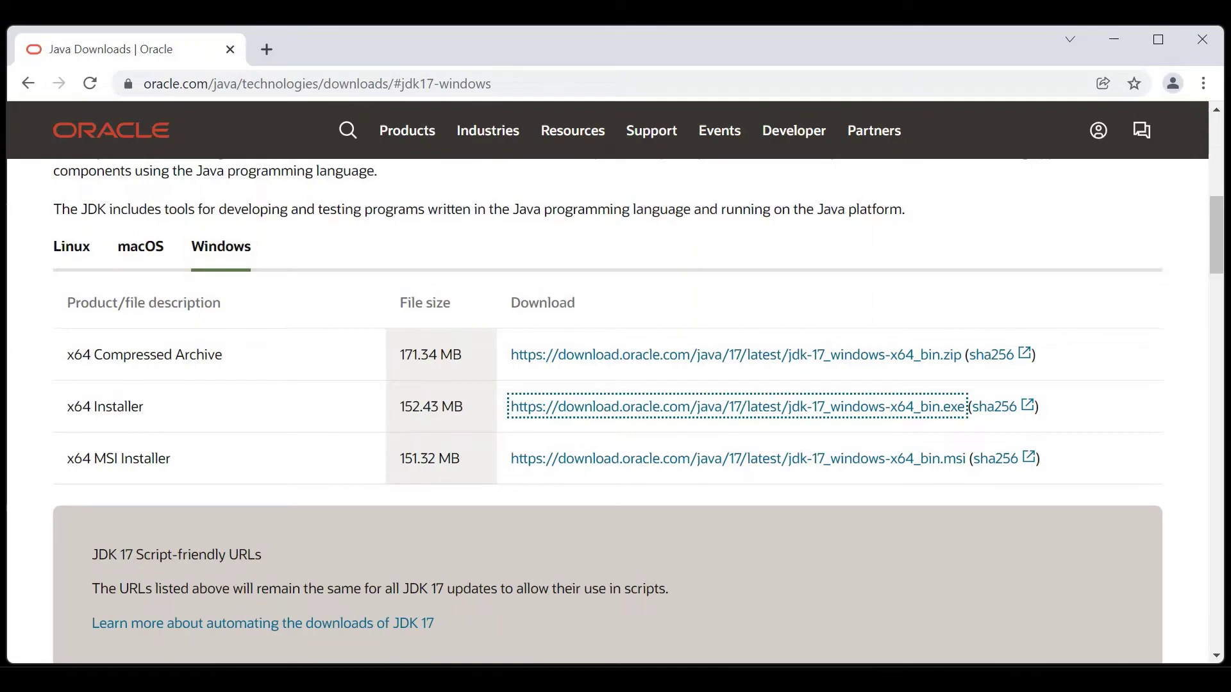
Rerun java --version in a new Command Prompt, which now reports java 17.0.2 LTS
key("super")
left_click(345, 285)
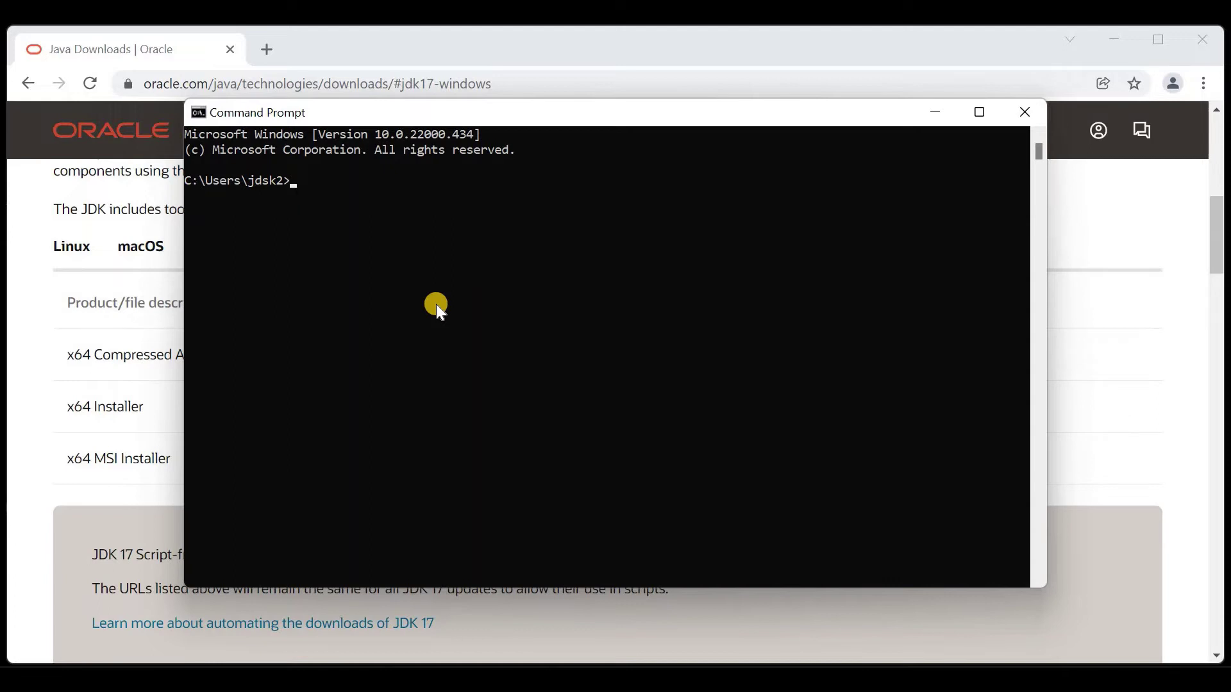
type("java --version")
key("Return")
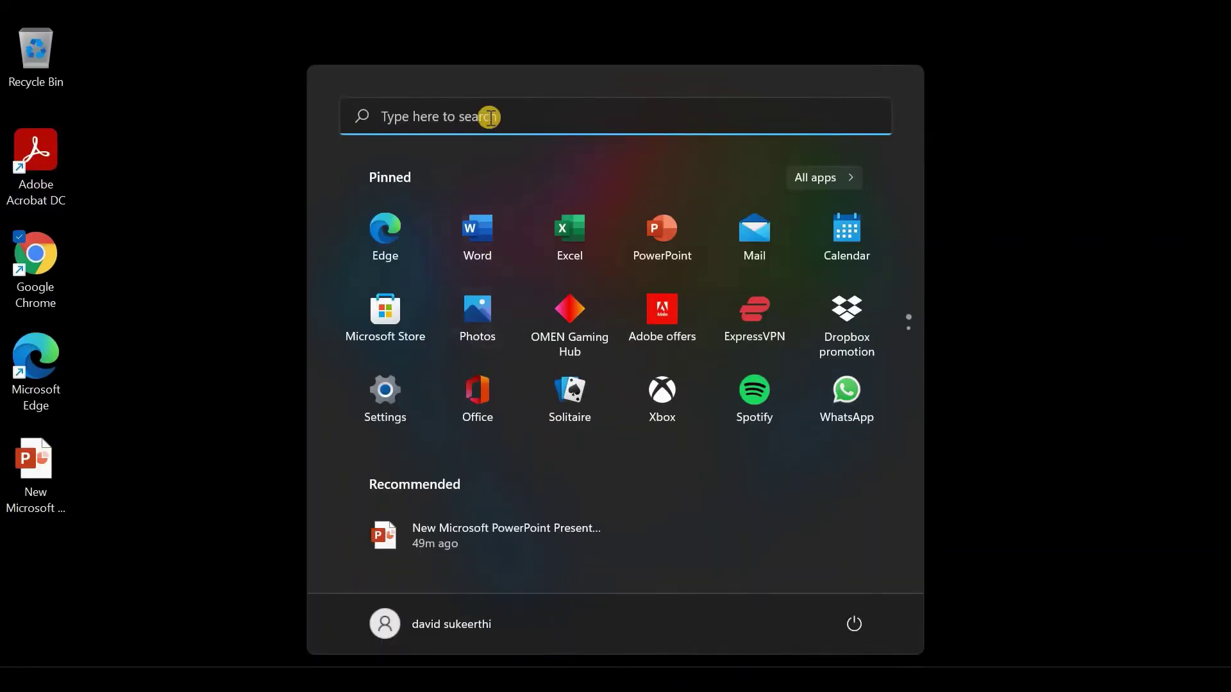
Search the Start menu for 'environ' to find Edit the system environment variables
left_click(489, 116)
type("en")
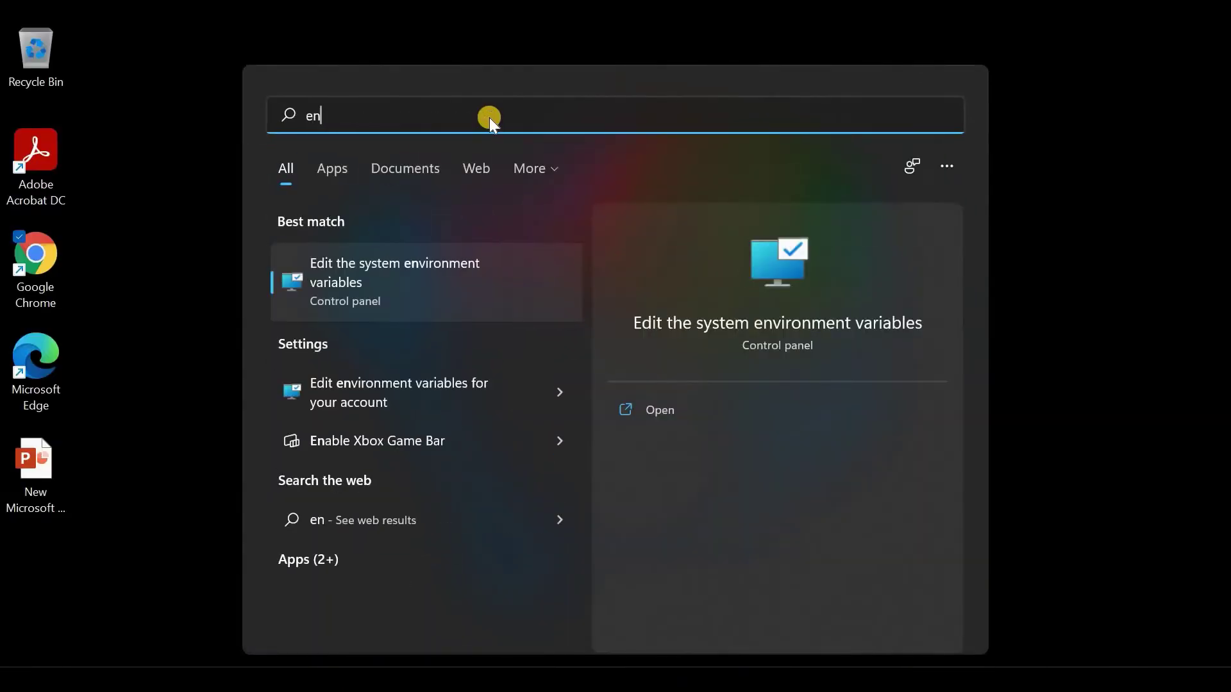
type("viron")
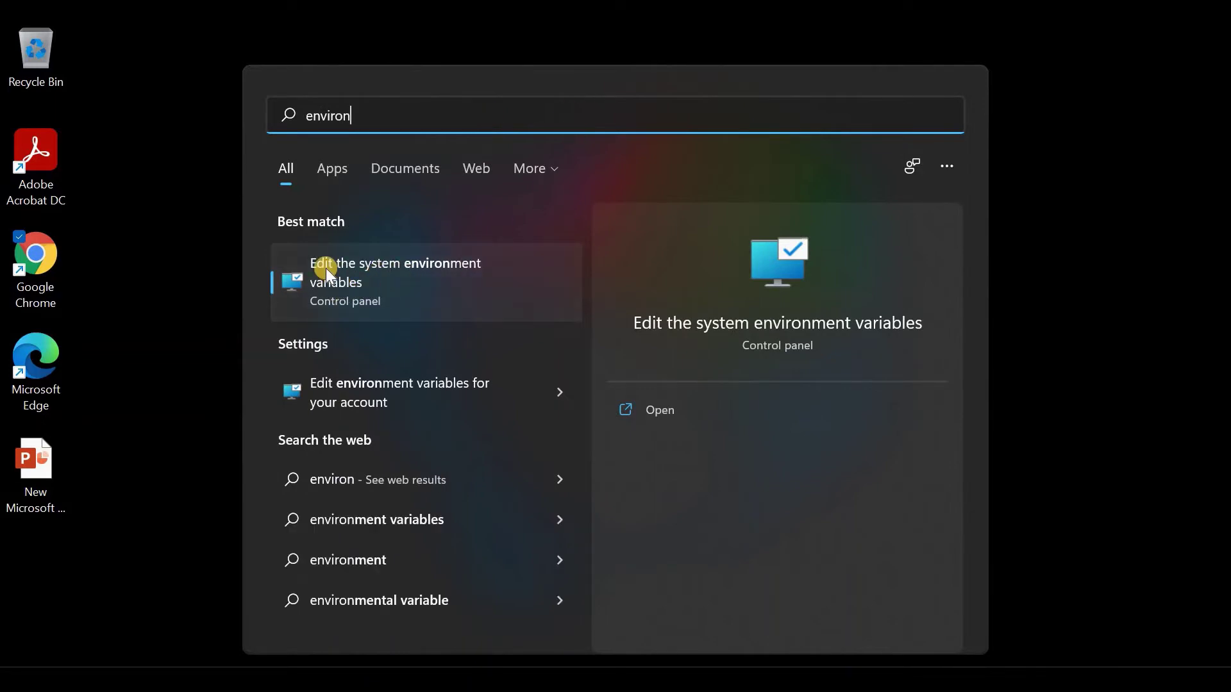
Open Environment Variables, edit the system Path variable, and bring up File Explorer
left_click(409, 276)
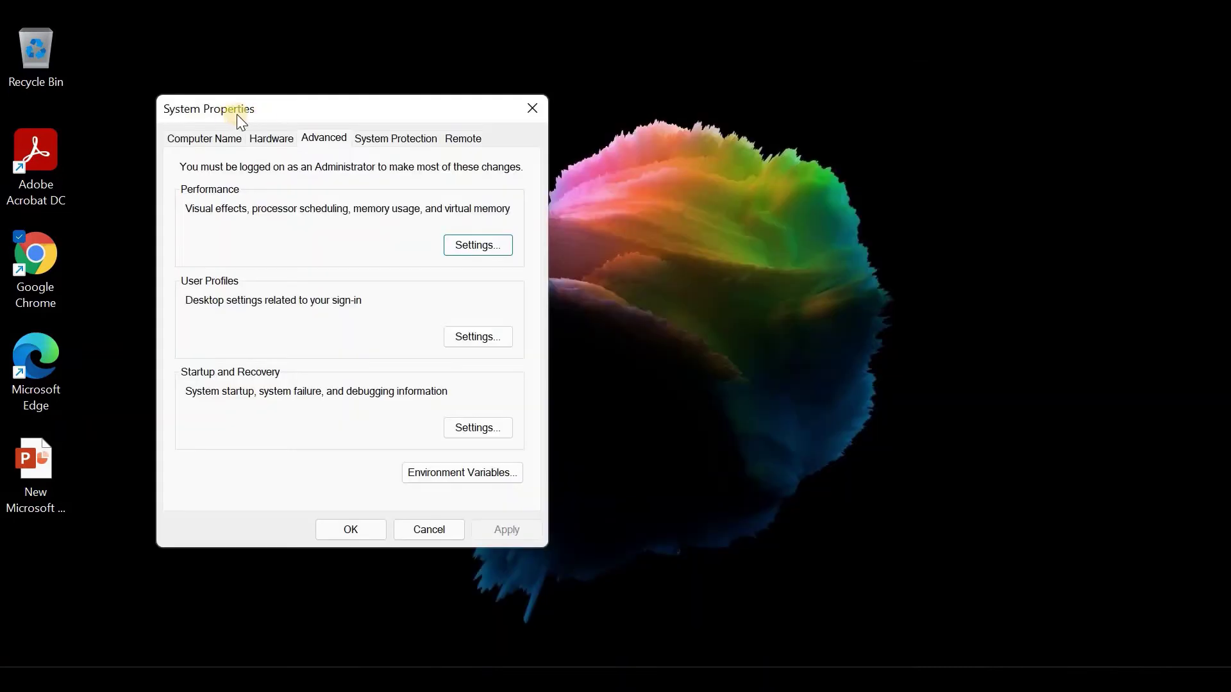
left_click(467, 475)
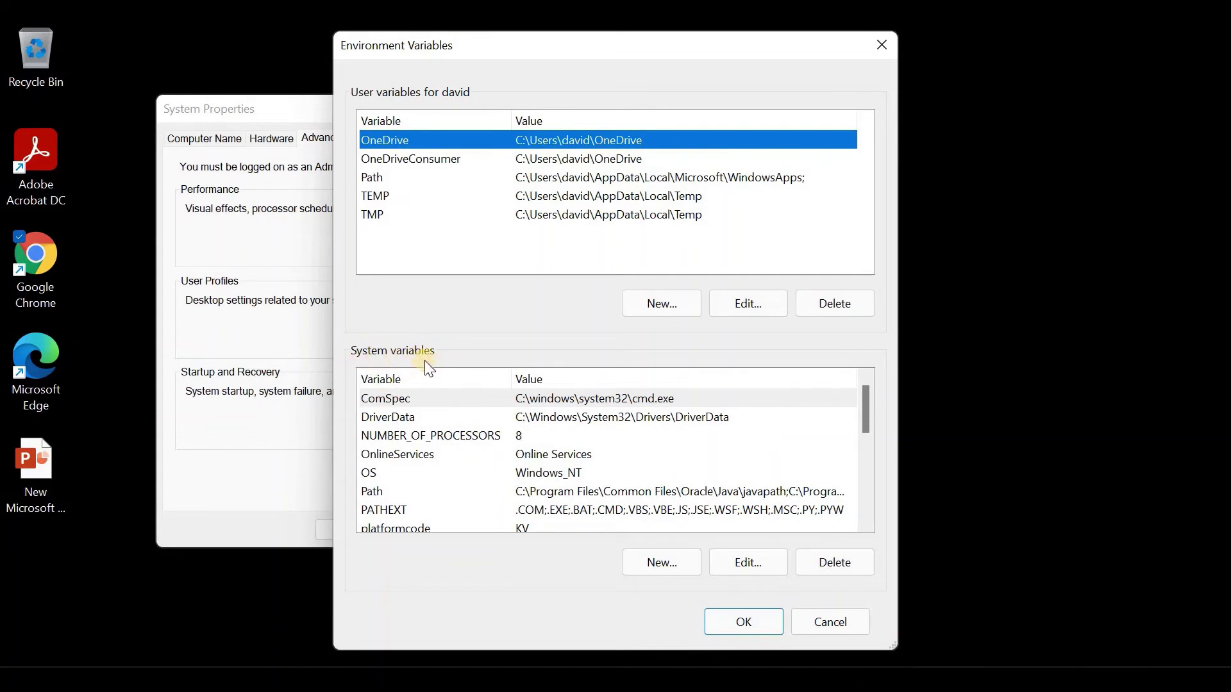
scroll(490, 400, "down", 1)
left_click(439, 439)
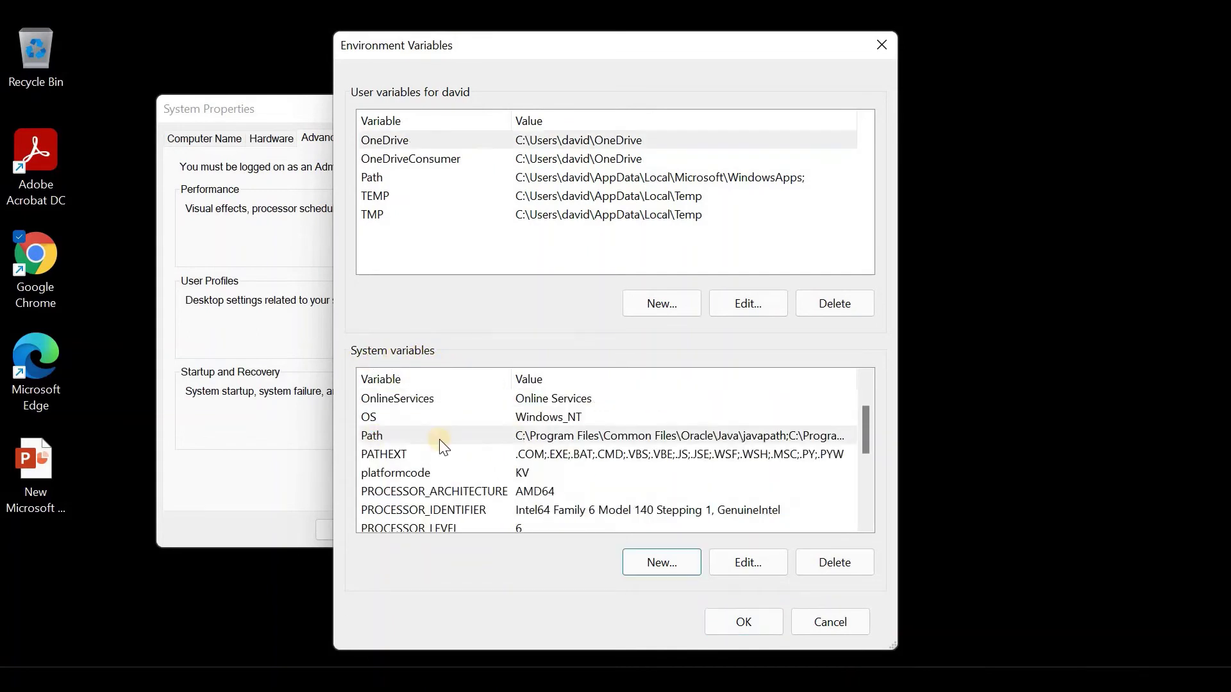
left_click(491, 440)
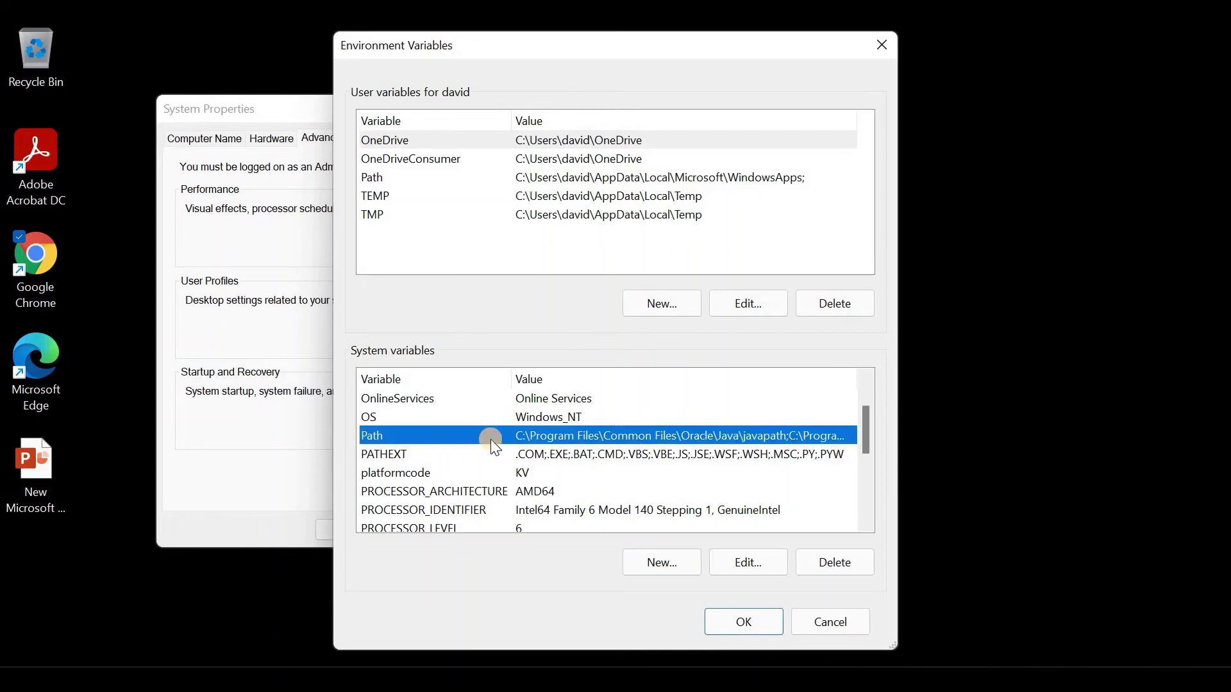
left_click(751, 563)
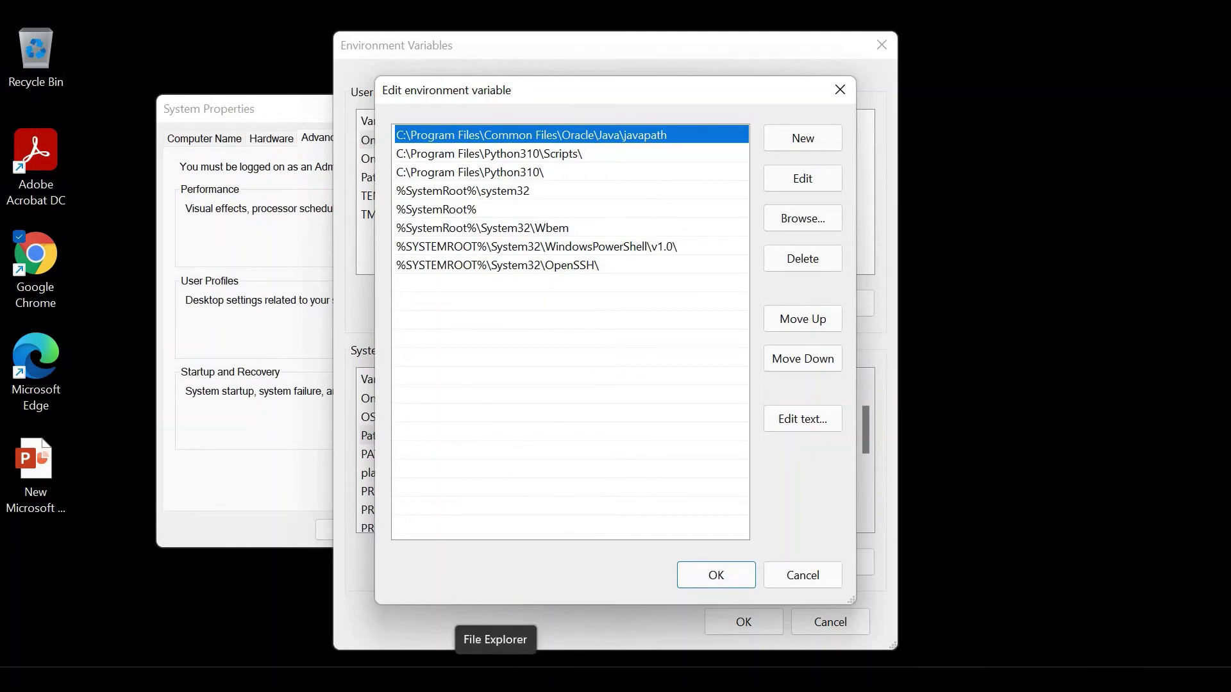
left_click(508, 678)
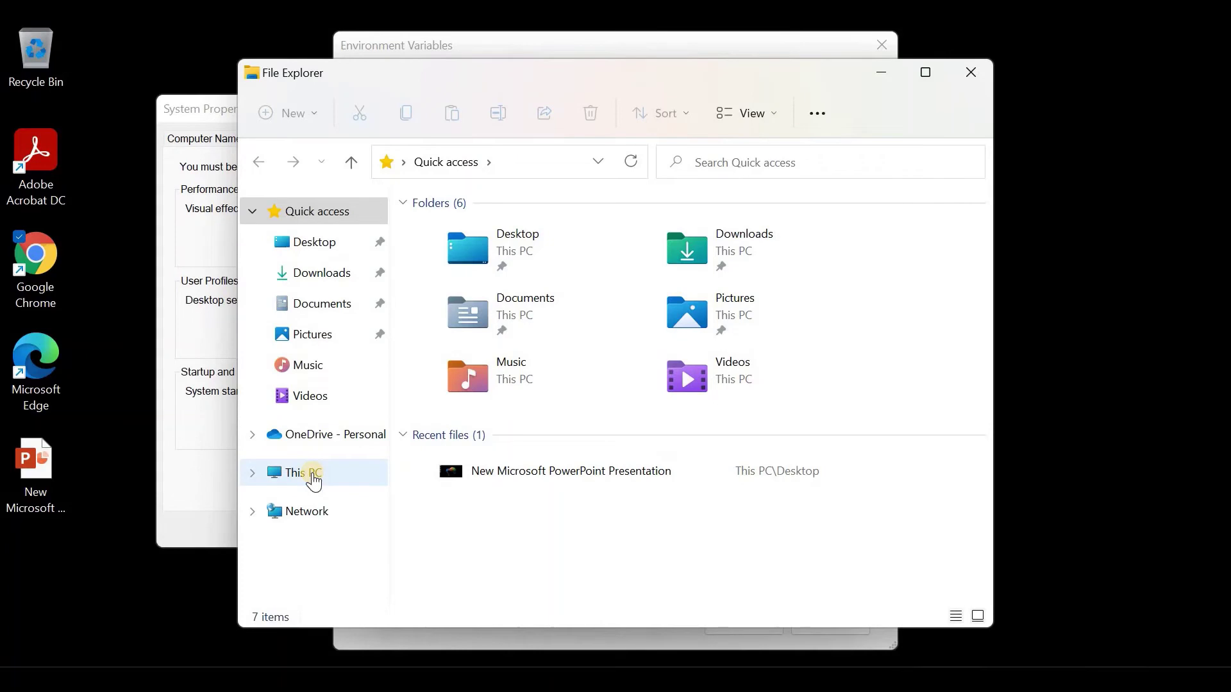
Browse from This PC to C:\Program Files\Java\jdk-17.0.2\bin in File Explorer
left_click(313, 477)
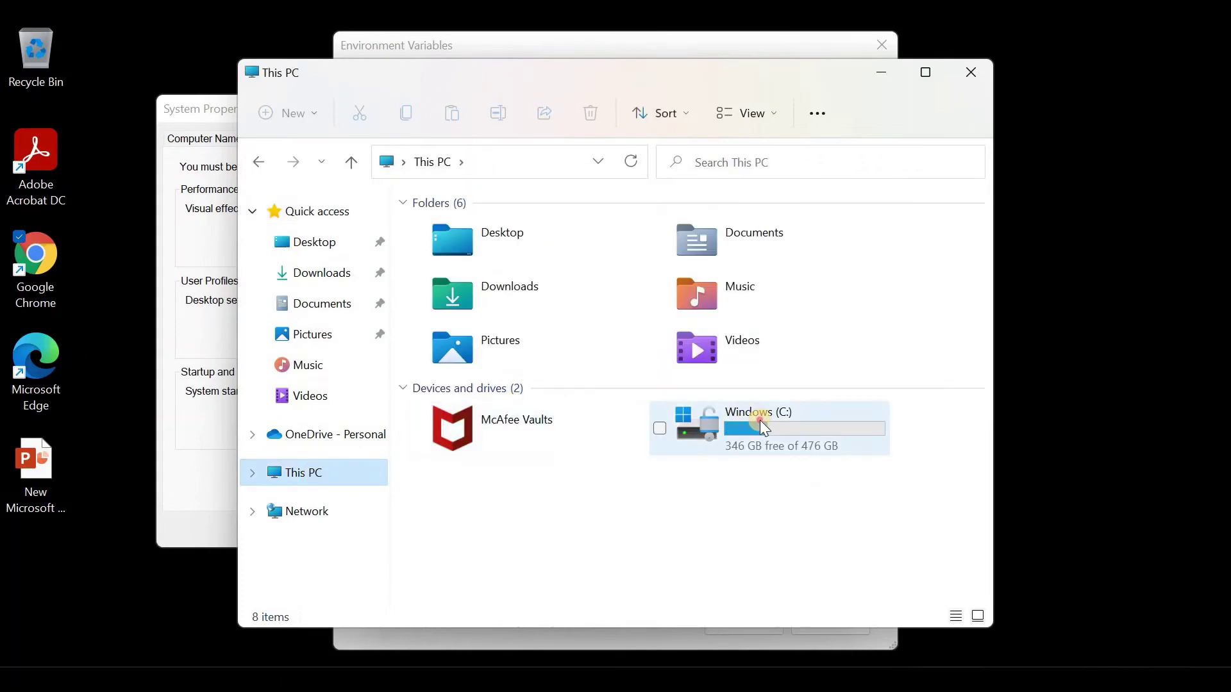
double_click(764, 428)
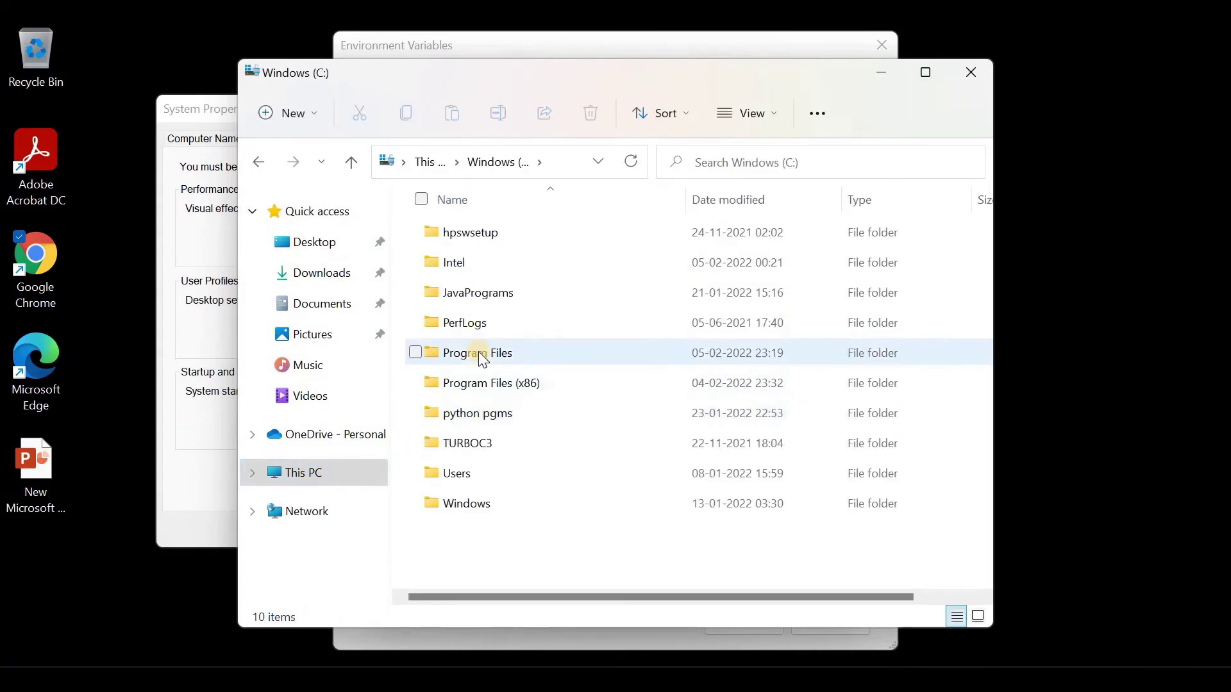
double_click(482, 355)
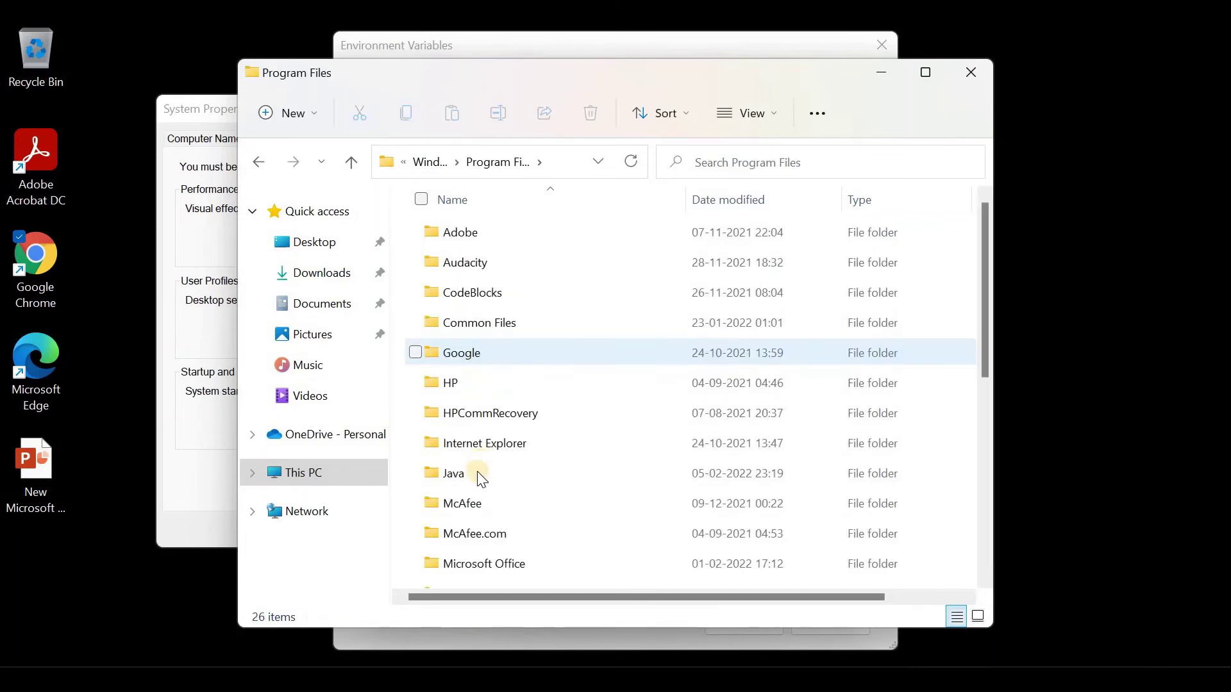
double_click(480, 475)
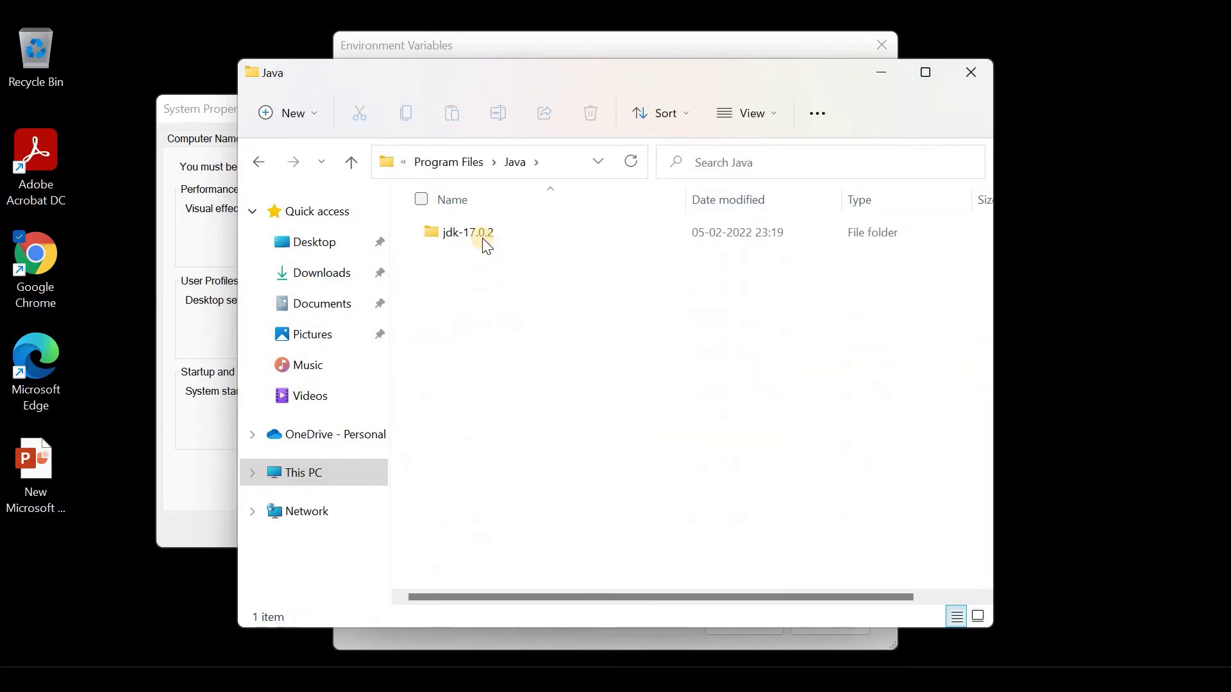
double_click(482, 236)
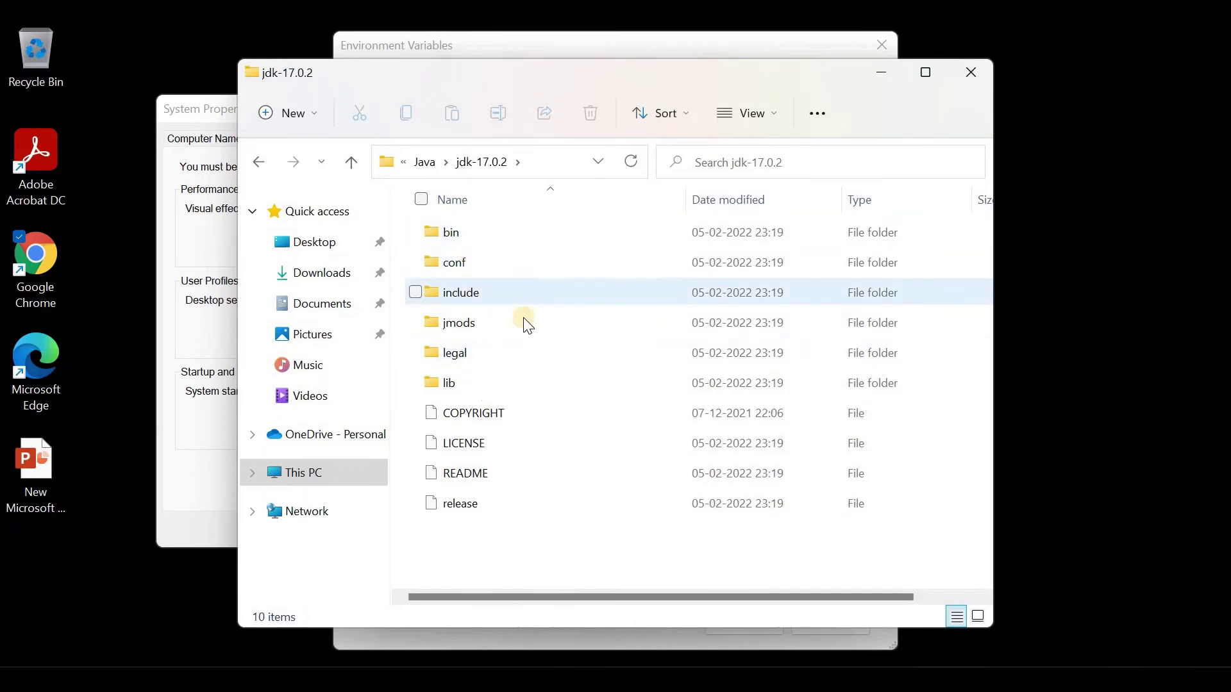
left_click(481, 232)
double_click(480, 232)
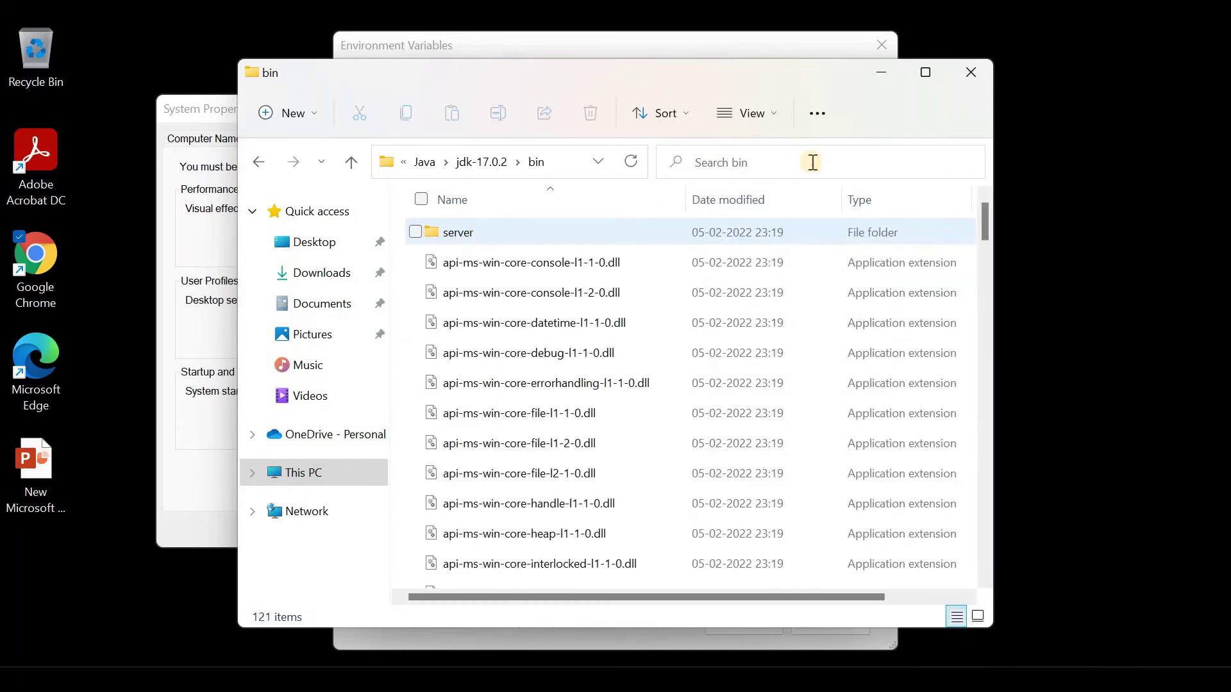
Maximize Explorer and copy the bin folder's full path from the address bar
left_click(923, 74)
left_click(221, 118)
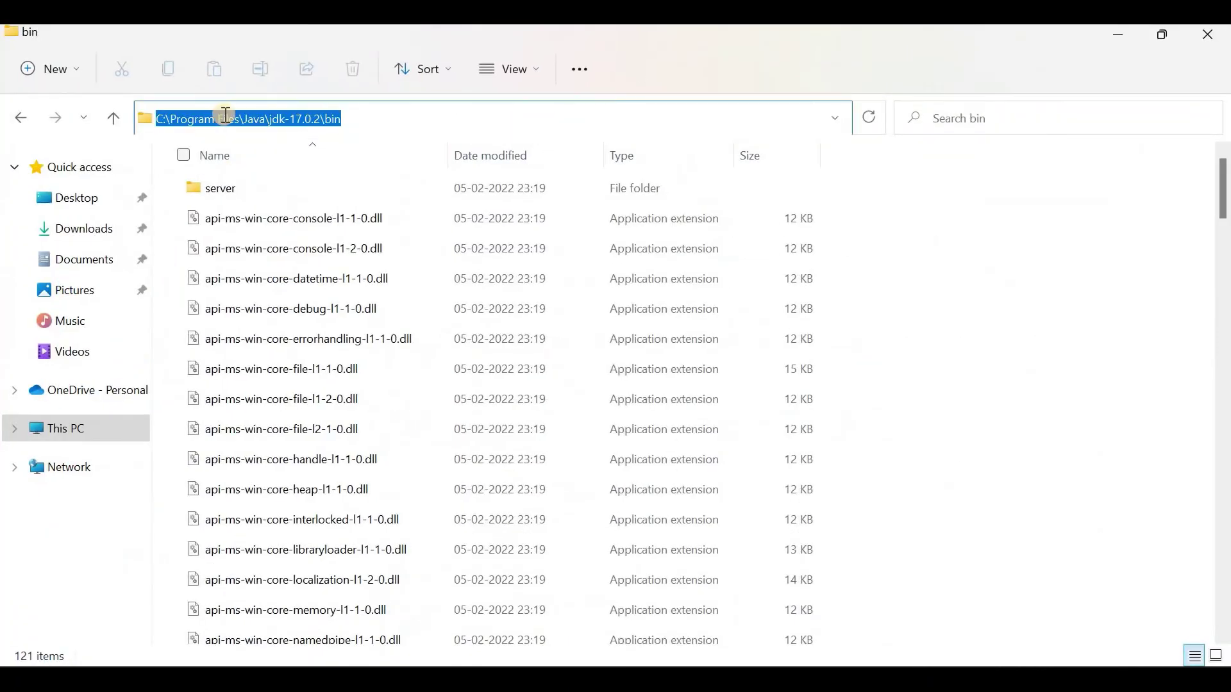
right_click(302, 114)
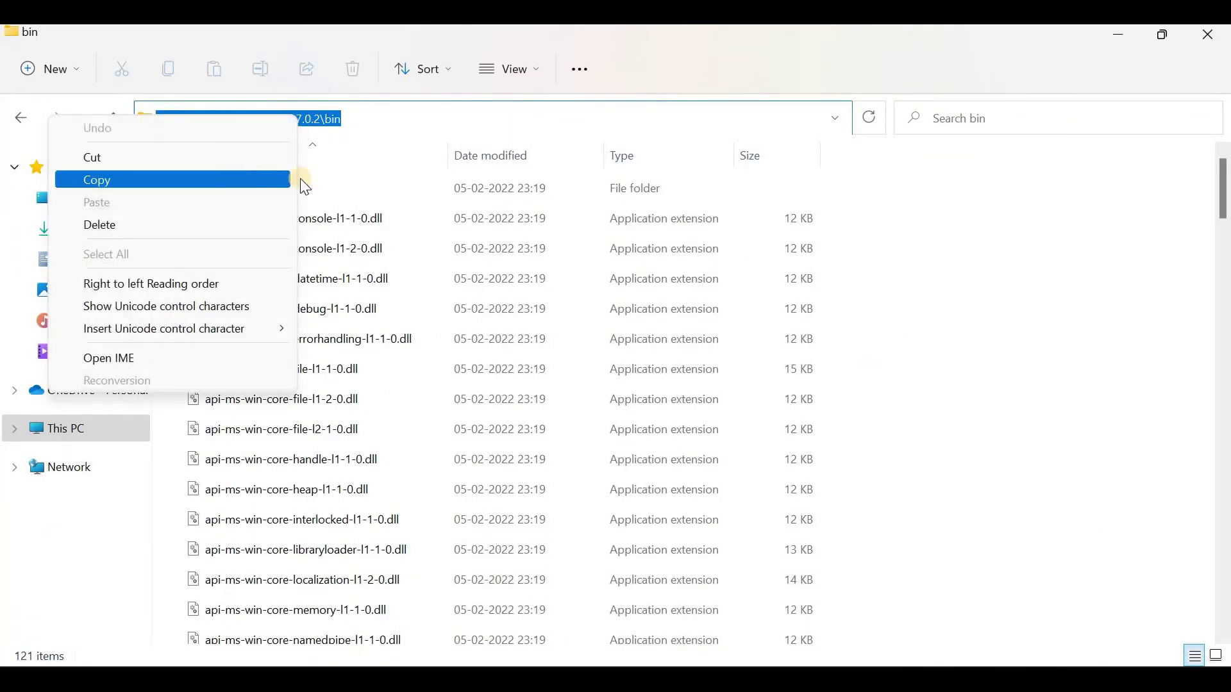
left_click(236, 181)
Paste C:\Program Files\Java\jdk-17.0.2\bin as a new Path entry and confirm with OK
left_click(1115, 36)
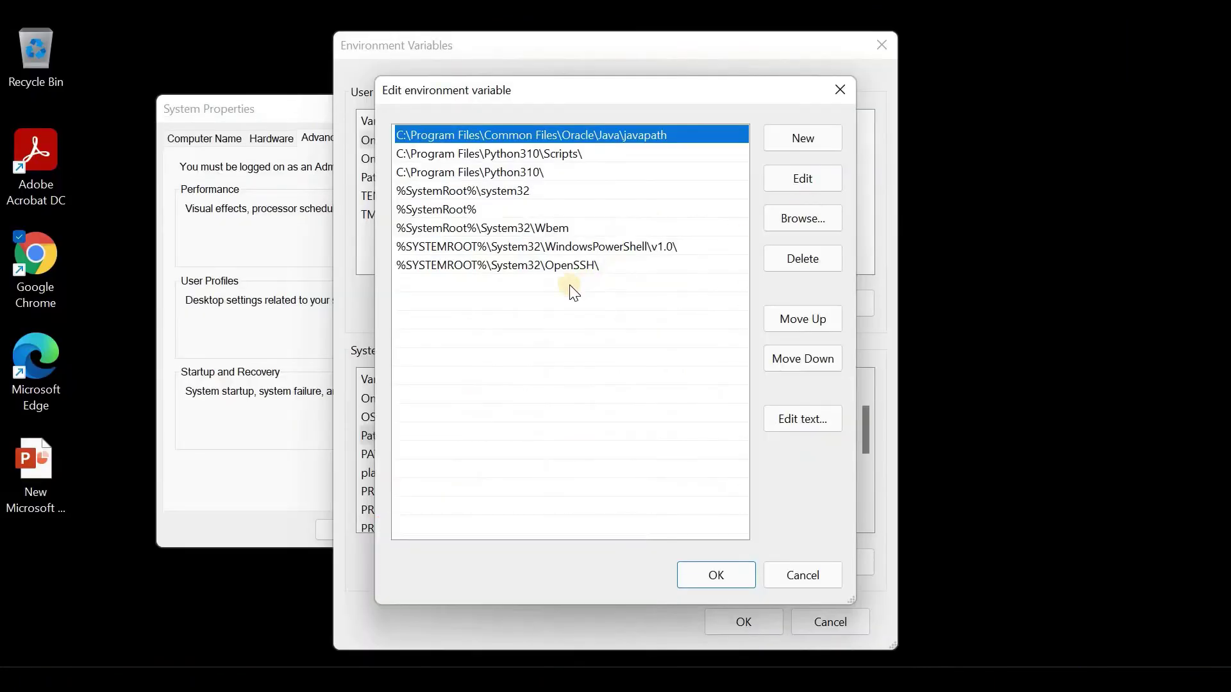
left_click(552, 293)
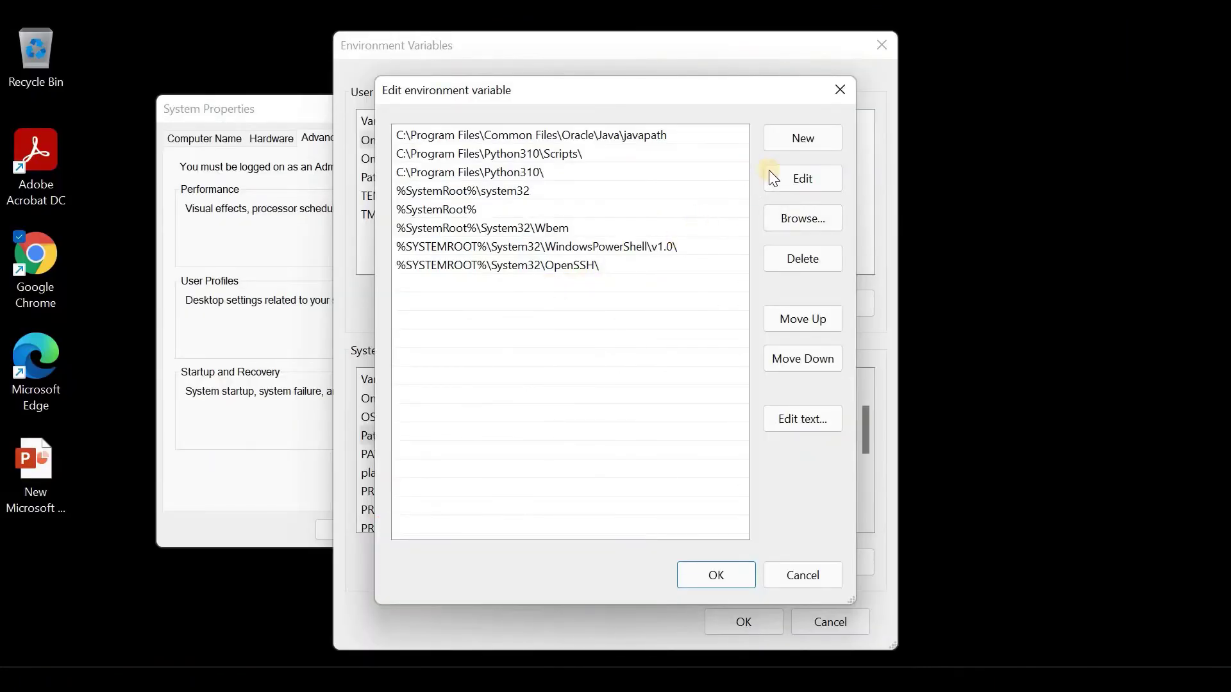
left_click(800, 142)
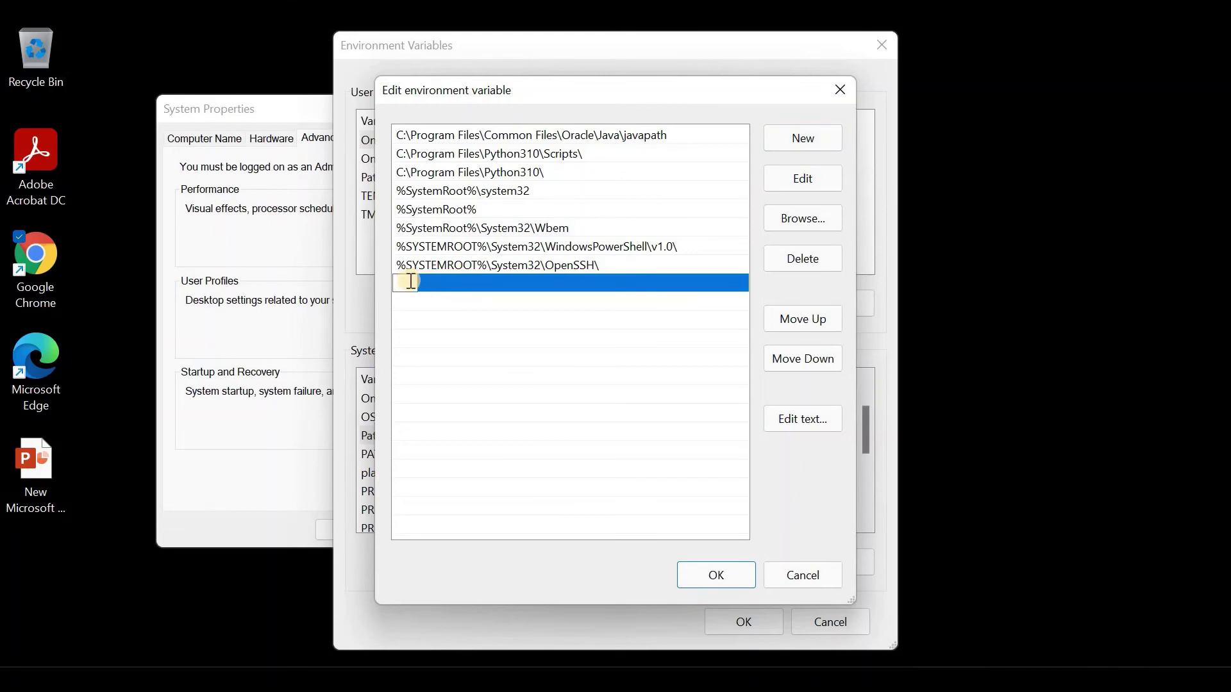
key("ctrl+v")
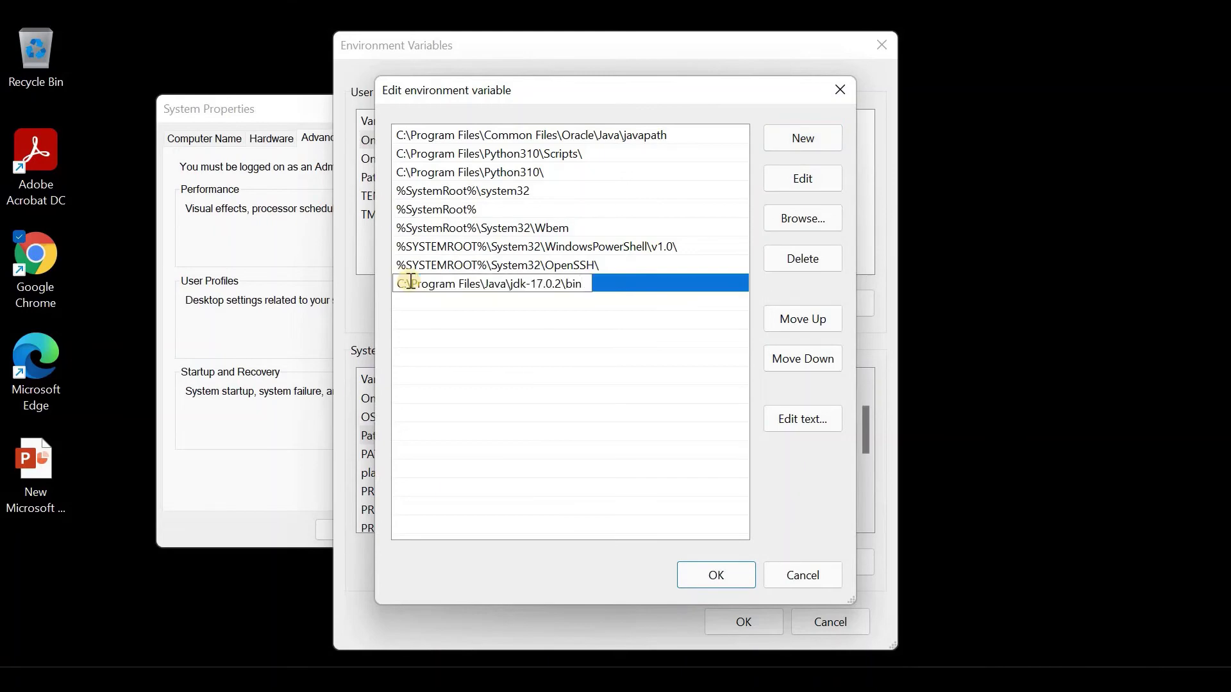
left_click(719, 577)
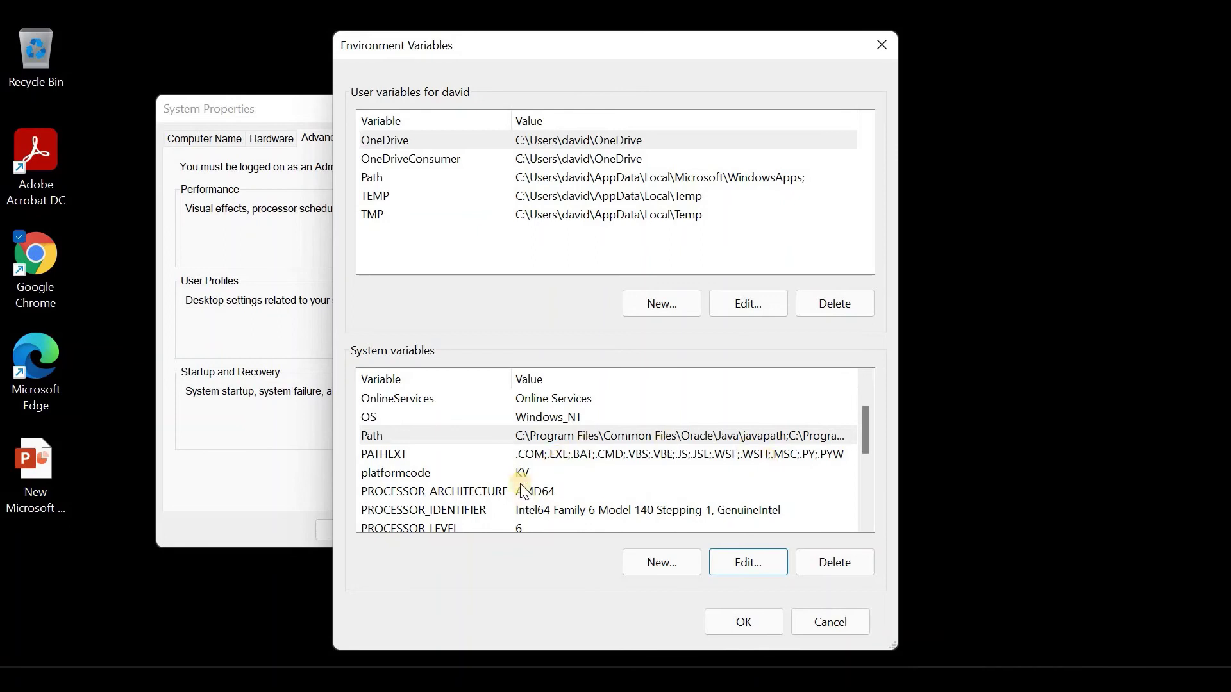
Create the system variable JAVA_HOME with value C:\Program Files\Java\jdk-17.0.2, trimming \bin from the pasted path
left_click(661, 565)
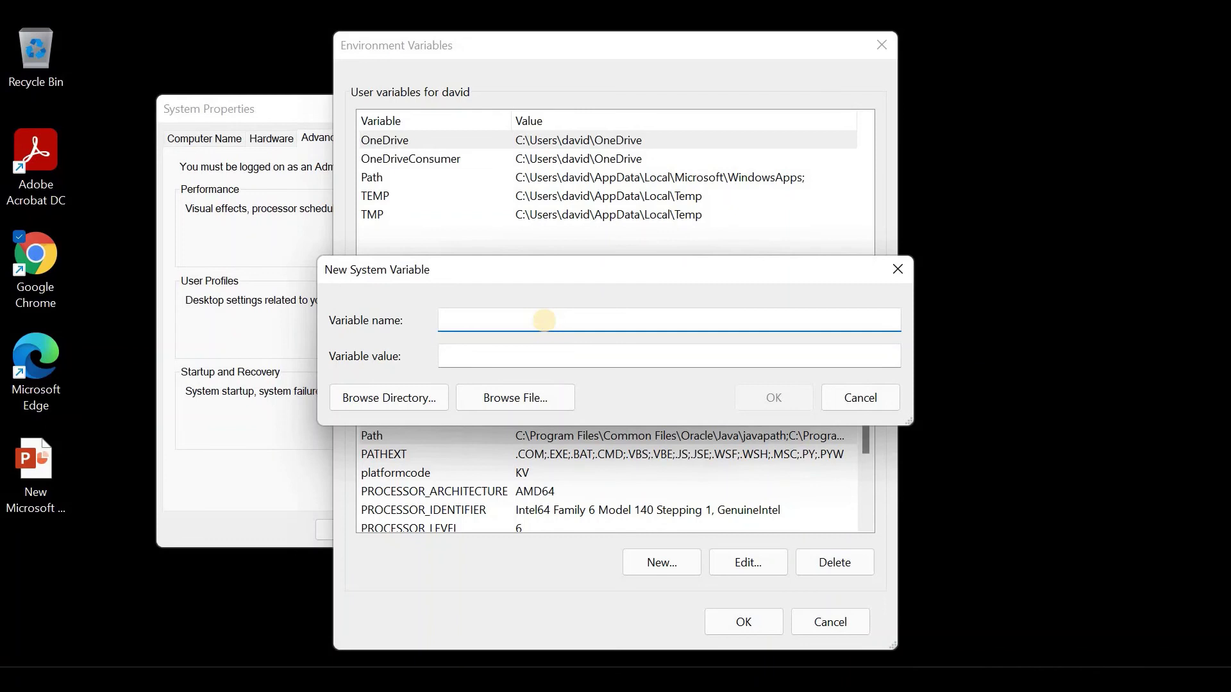
type("JAVA_HOME")
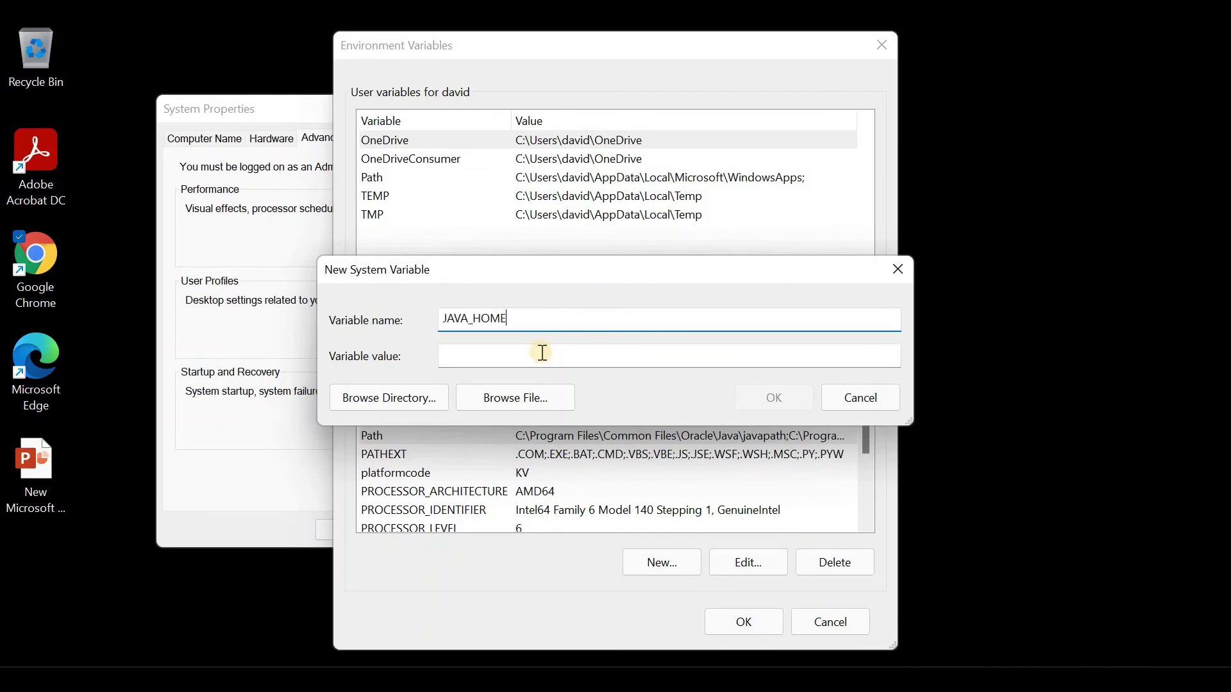
key("Tab")
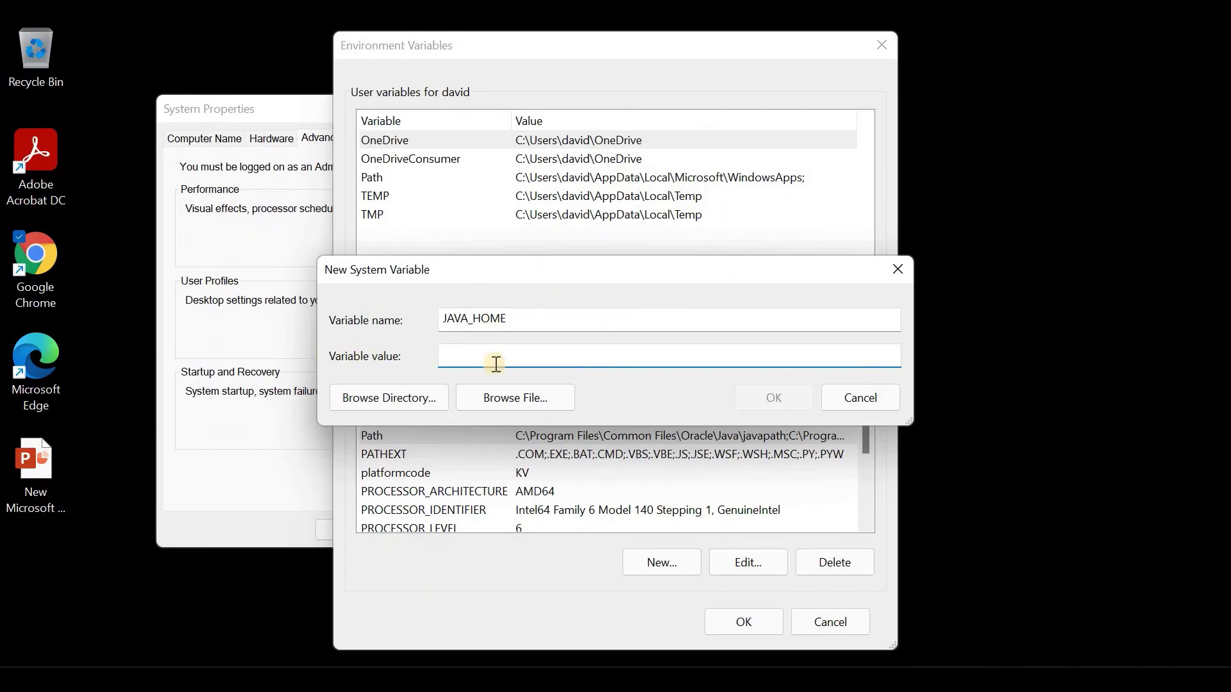
key("ctrl+v")
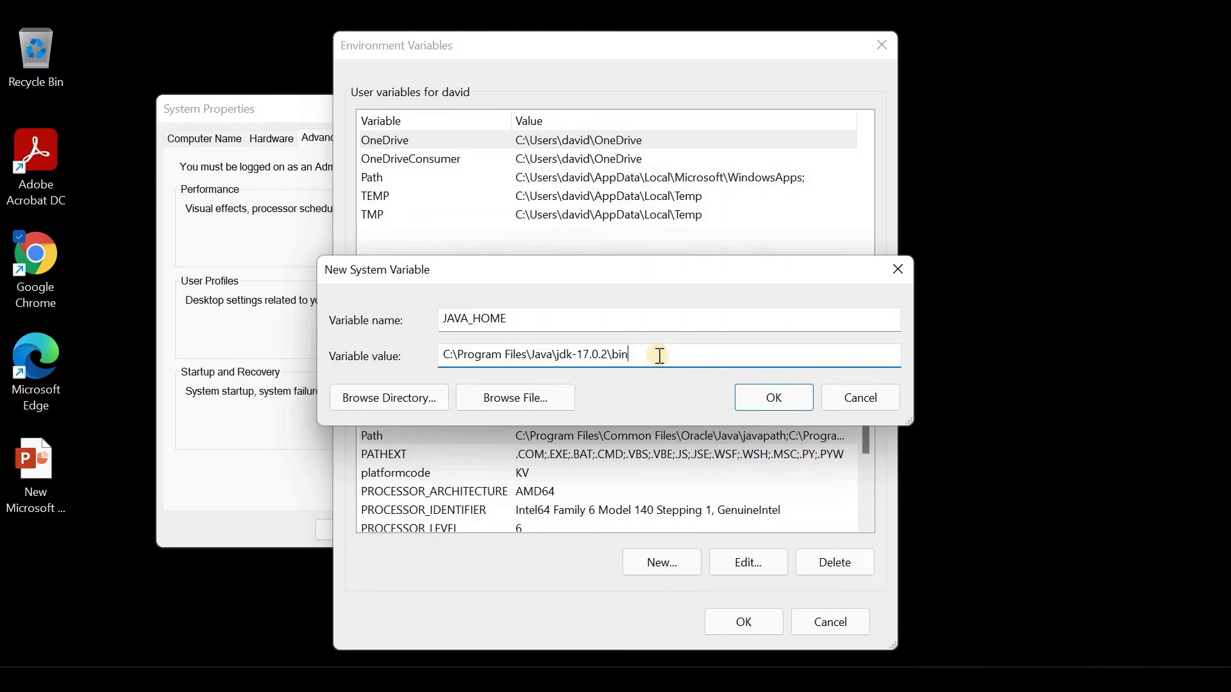
key("BackSpace")
key("BackSpace")
key("BackSpace")
key("BackSpace")
left_click(765, 398)
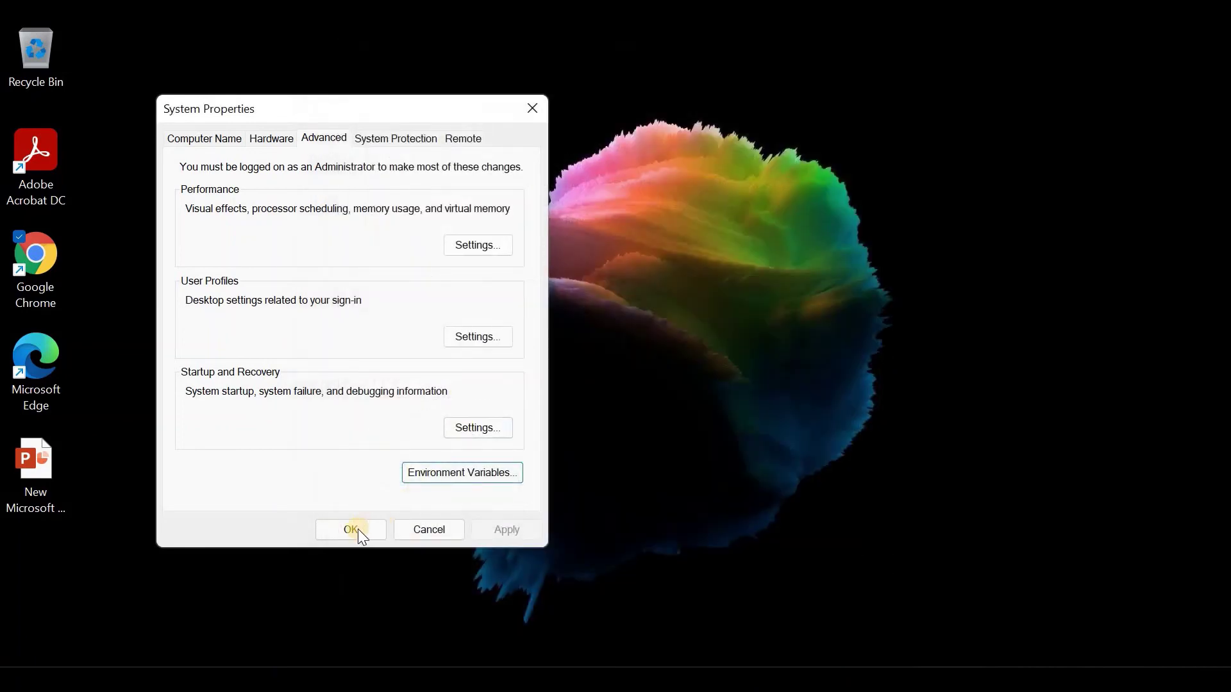
Confirm the environment changes with OK so System Properties closes to the desktop
left_click(357, 529)
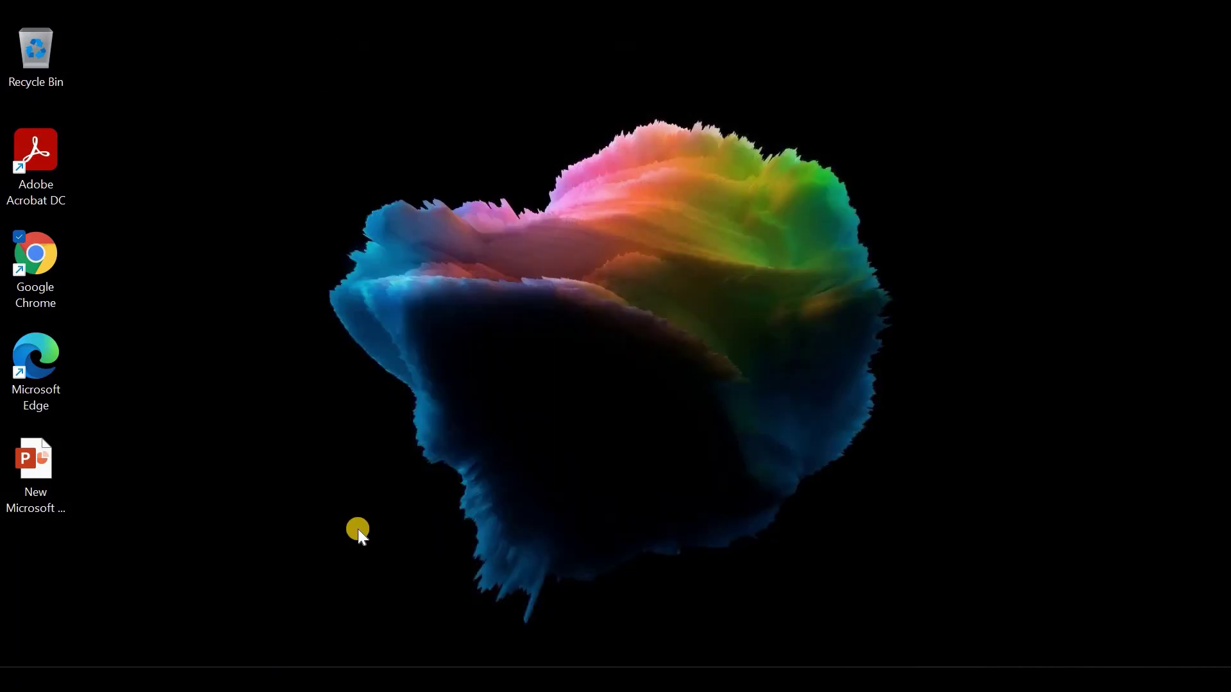